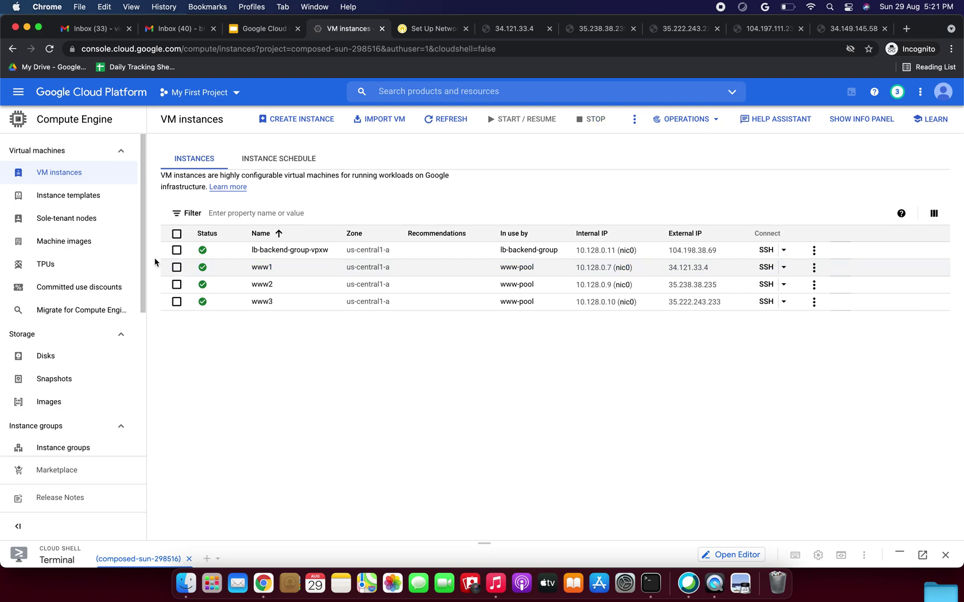
Open the Load balancing page of Network services.
scroll(71, 404, "down", 5)
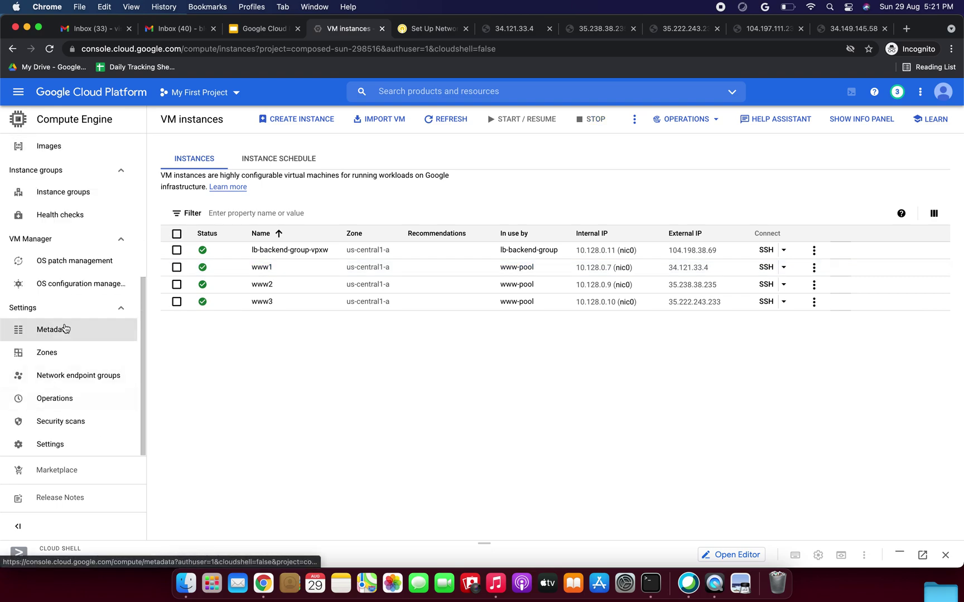
scroll(71, 368, "up", 5)
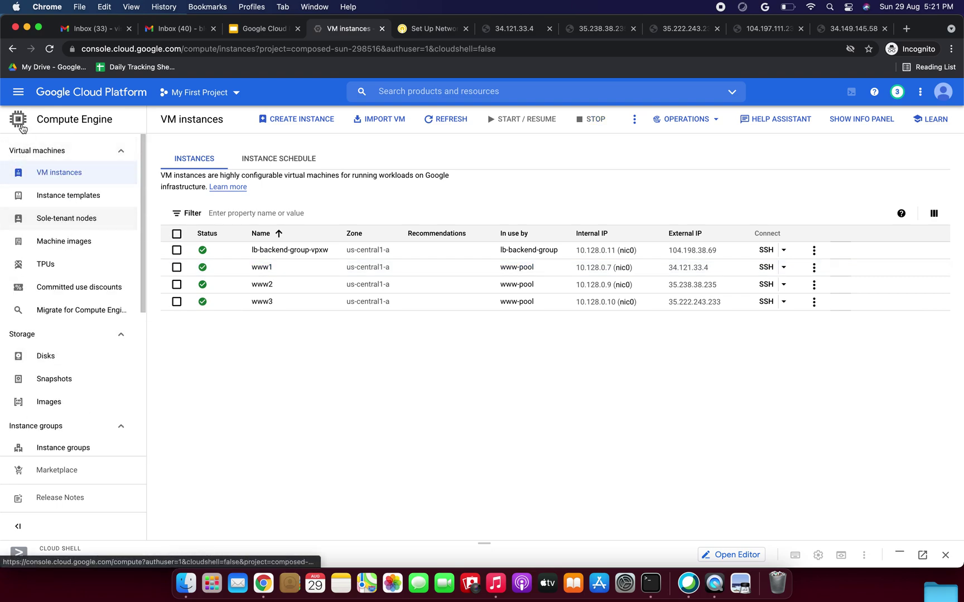
left_click(18, 91)
scroll(89, 462, "down", 15)
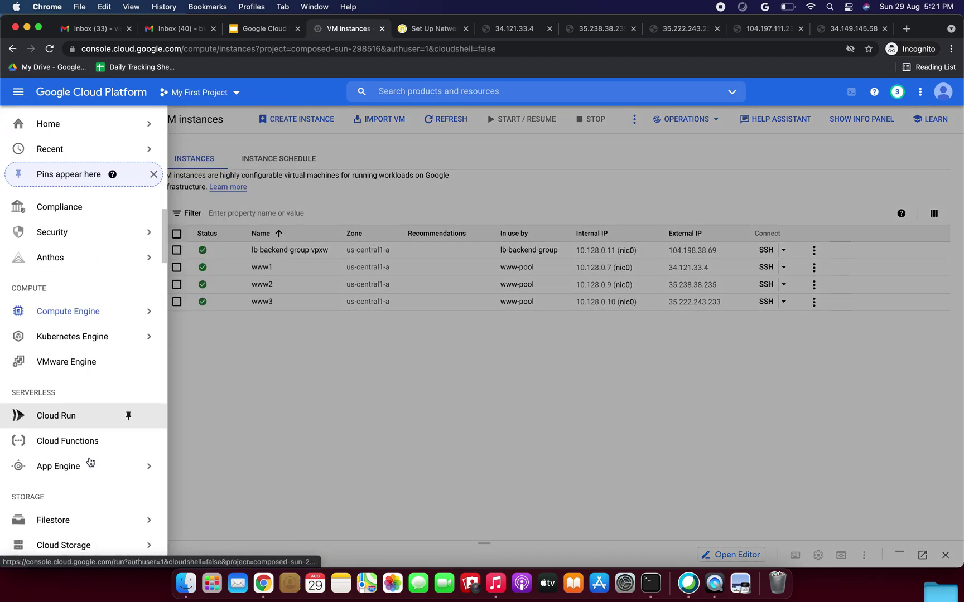
scroll(90, 461, "down", 3)
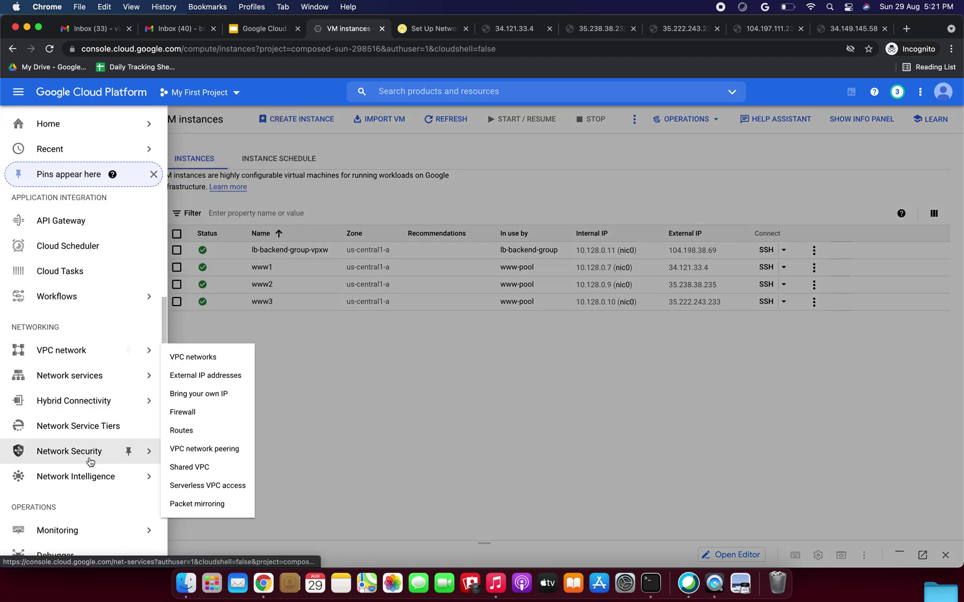
mouse_move(125, 374)
left_click(201, 382)
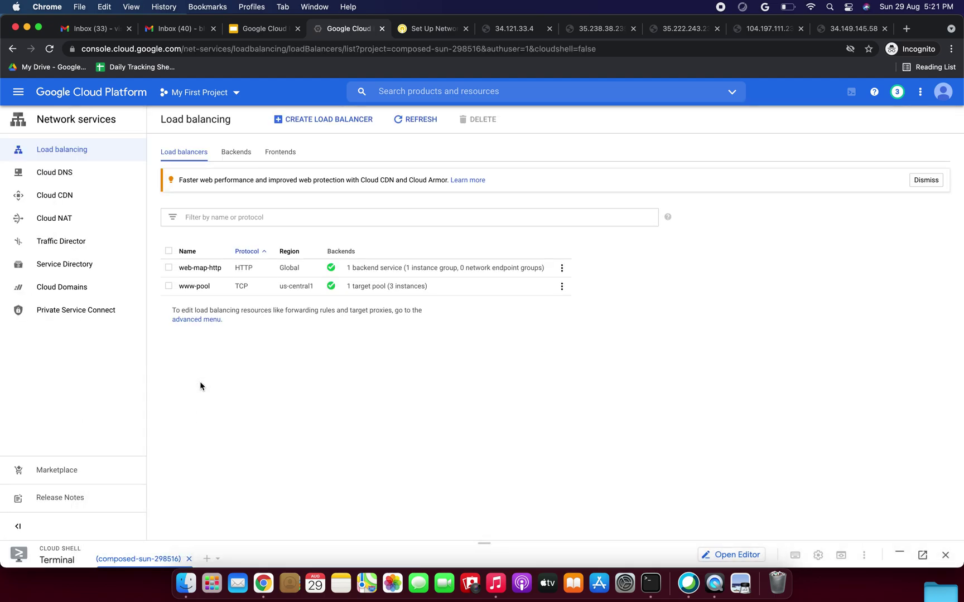
Delete the web-map-http load balancer together with the web-backend-service backend service and the http-basic-check health check.
left_click(168, 268)
left_click(483, 119)
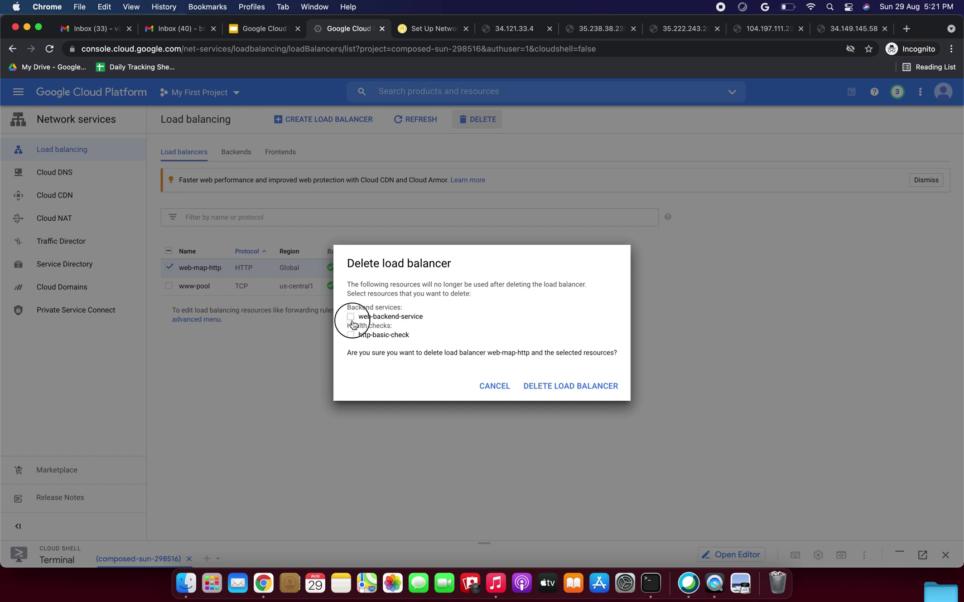
left_click(351, 317)
left_click(351, 336)
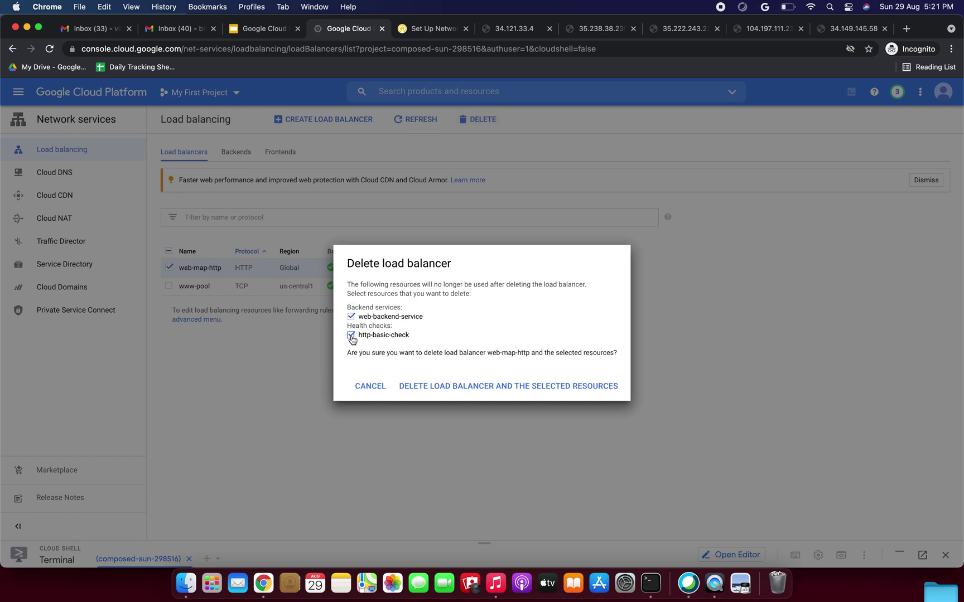
left_click(580, 387)
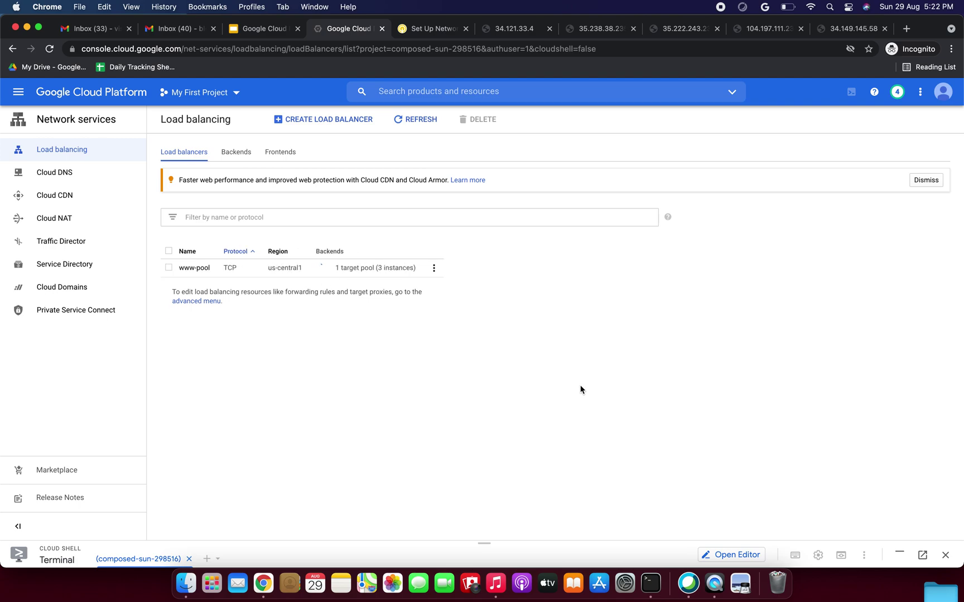
Delete the www-pool load balancer together with its basic-check health check.
left_click(168, 268)
left_click(479, 120)
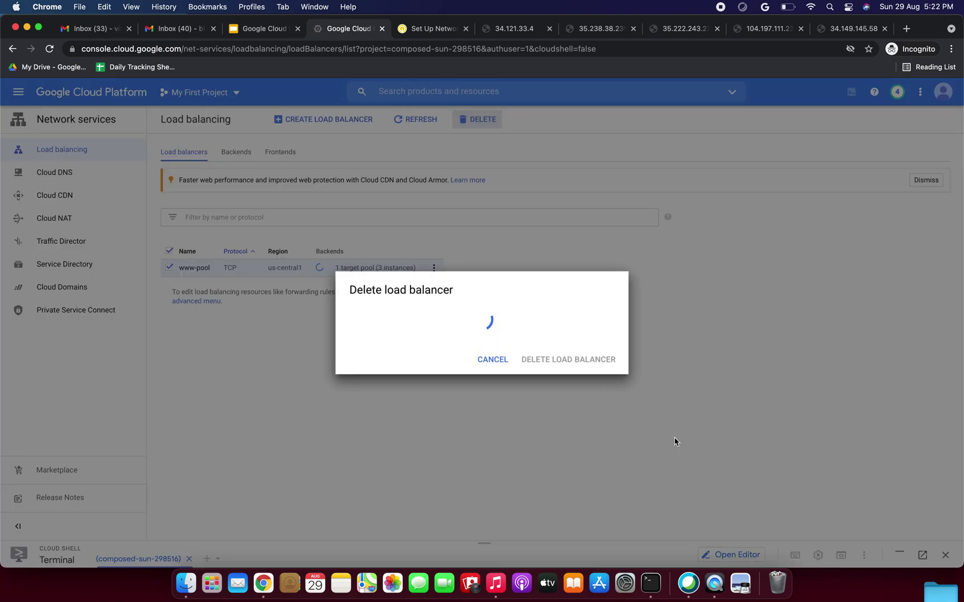
left_click(352, 326)
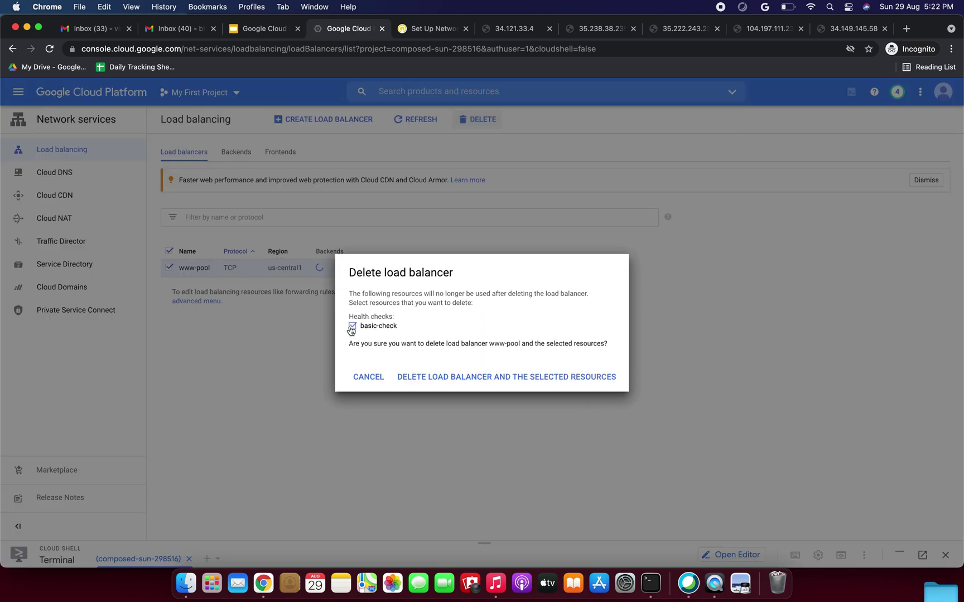
left_click(546, 377)
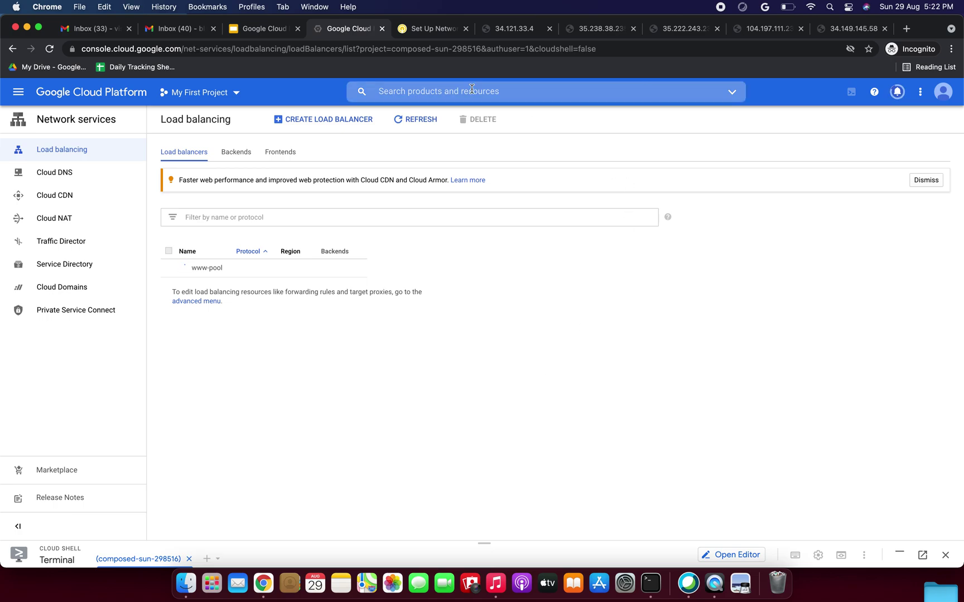
Review the slide comparing HTTP(S) and TCP load balancing, and refresh the load balancer list in the cloud console.
left_click(251, 30)
left_click(76, 386)
left_click(75, 443)
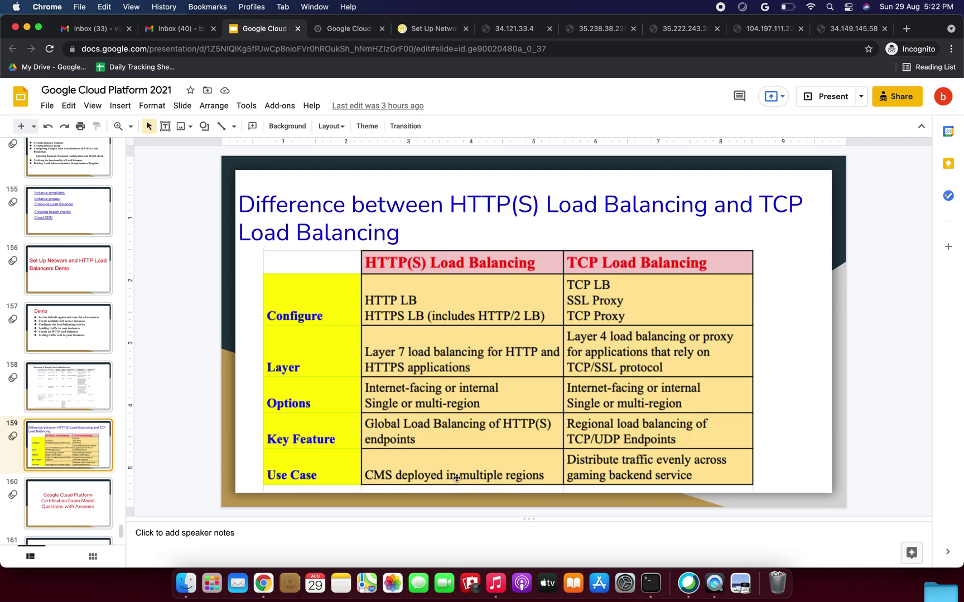
left_click(346, 28)
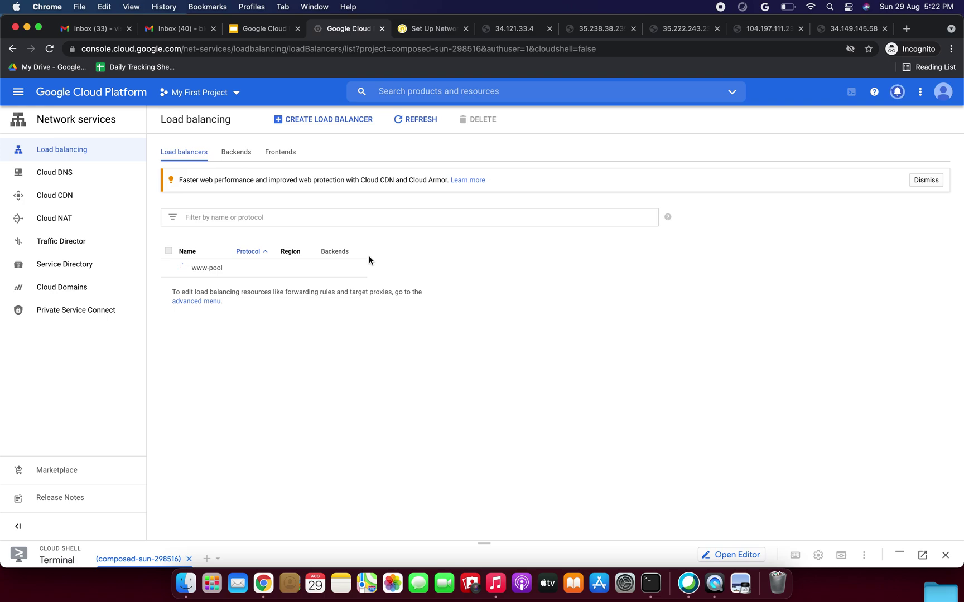
left_click(423, 120)
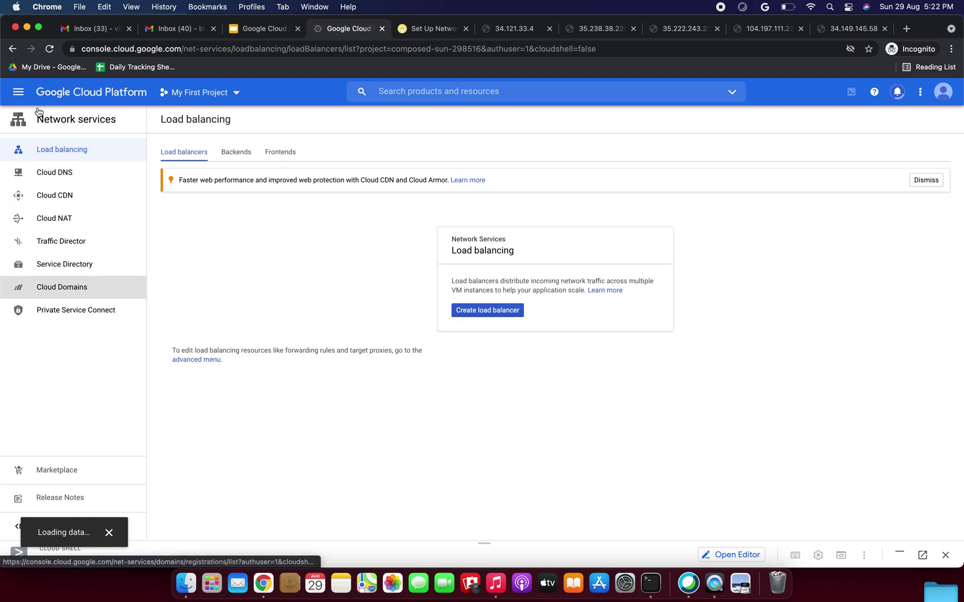
Delete the VM instances www1, www2 and www3 from Compute Engine.
left_click(18, 94)
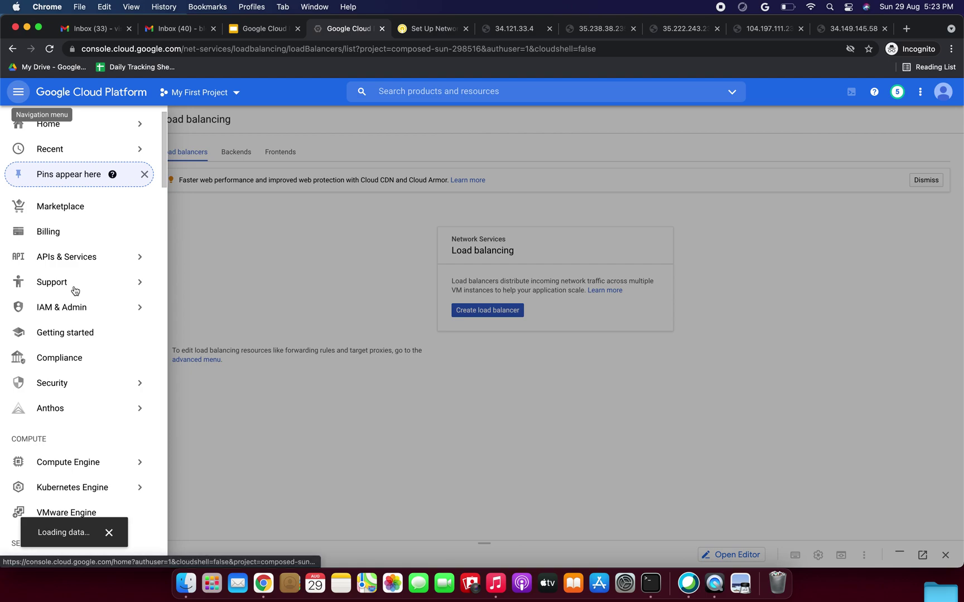
left_click(69, 463)
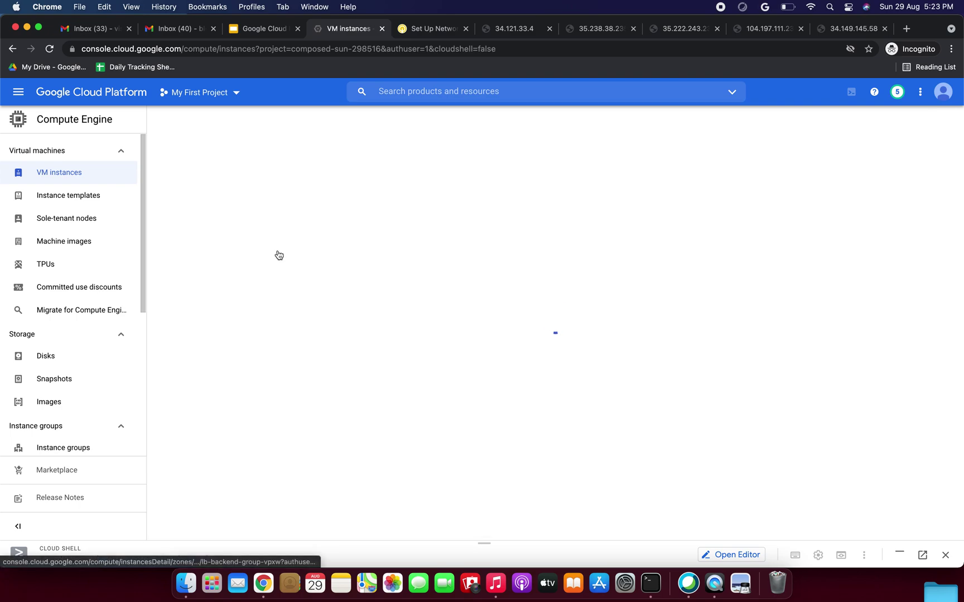
left_click(177, 268)
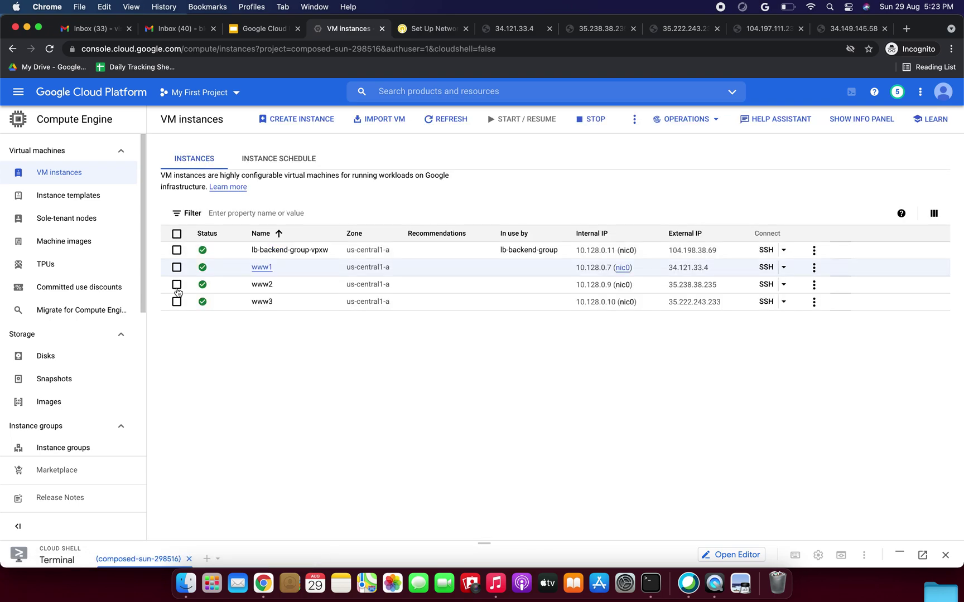
left_click(177, 285)
left_click(177, 286)
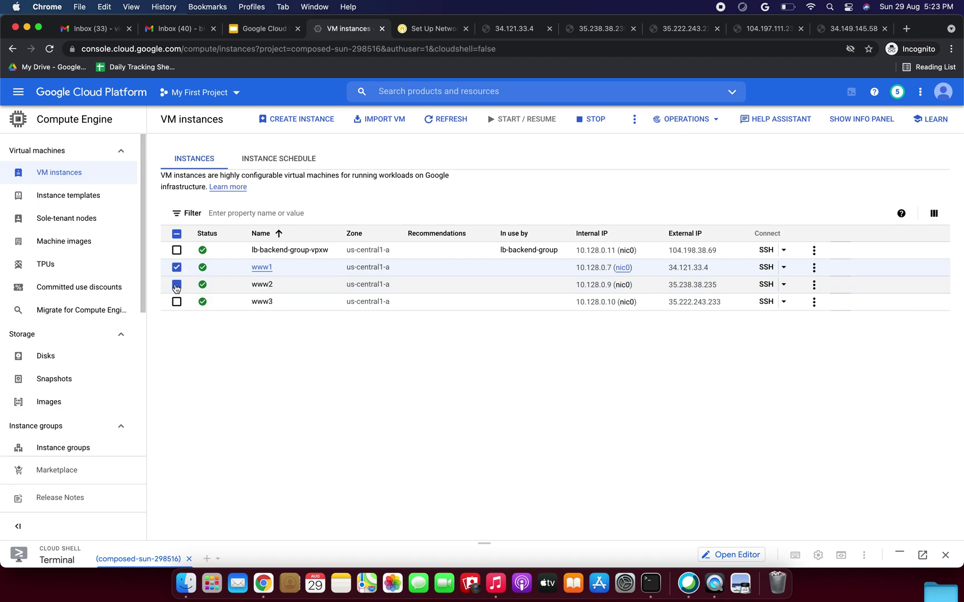
left_click(177, 302)
left_click(177, 285)
left_click(177, 302)
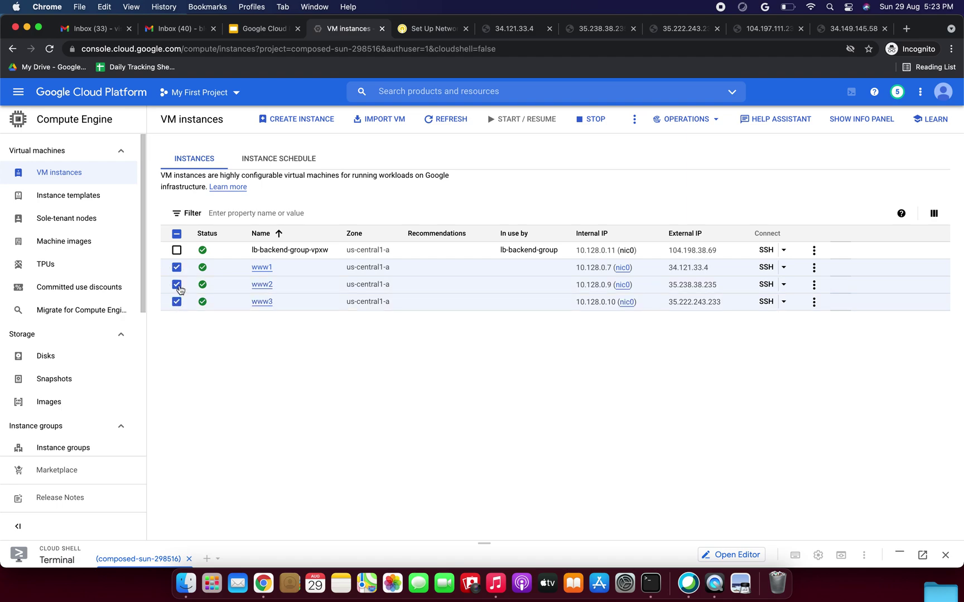
left_click(634, 119)
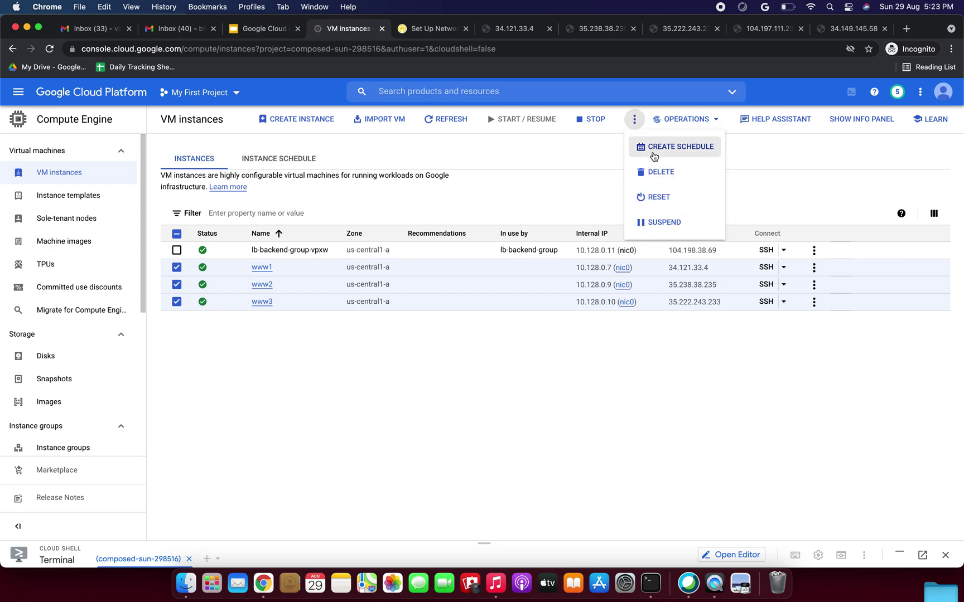
left_click(668, 177)
left_click(669, 177)
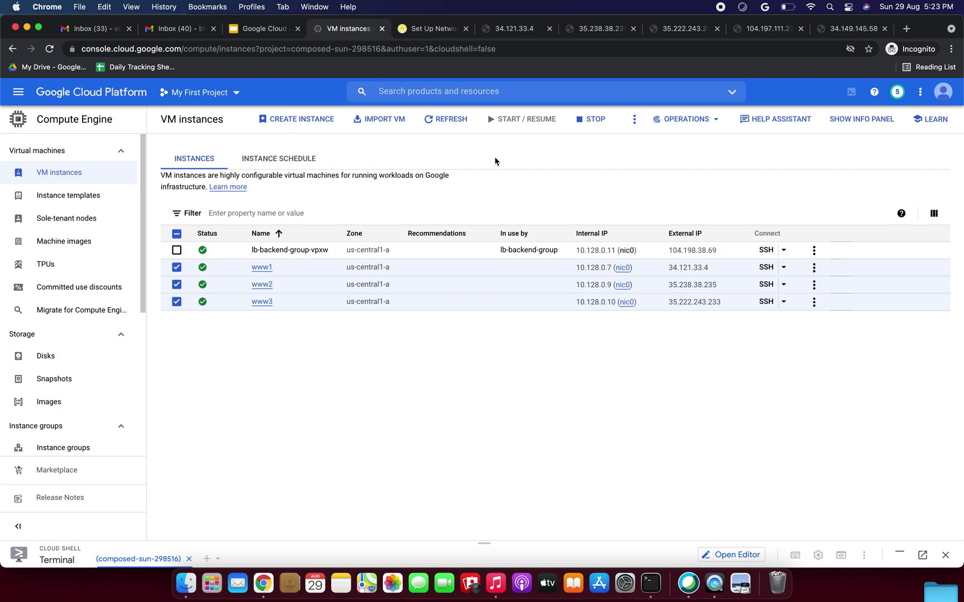
left_click(632, 120)
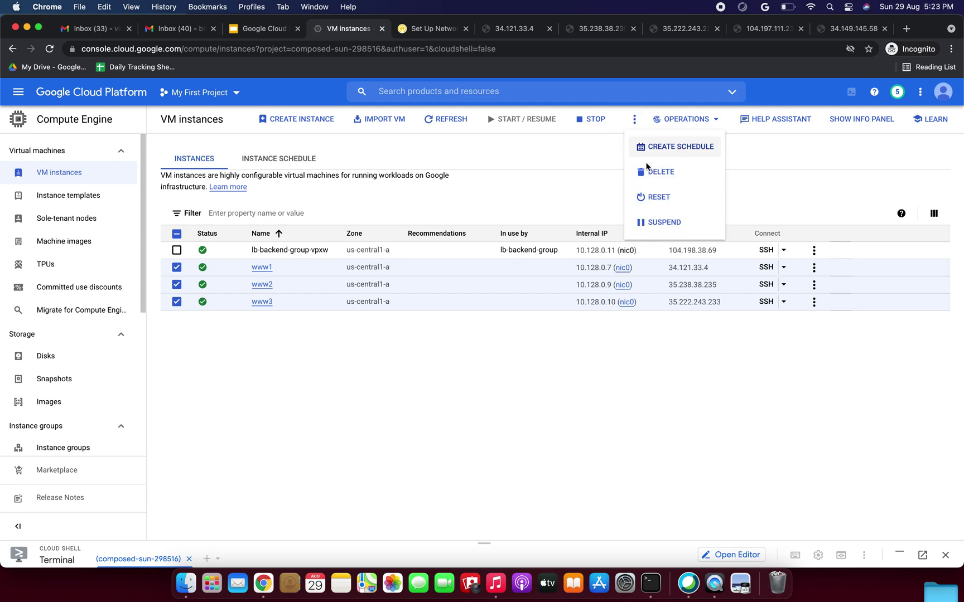
left_click(653, 175)
left_click(602, 359)
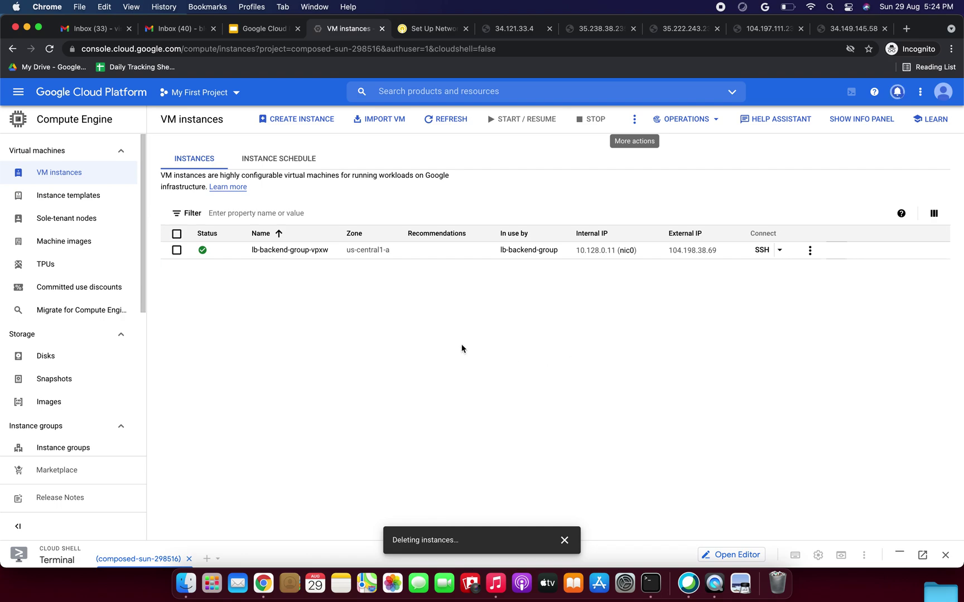
Try to delete the remaining VM instance lb-backend-group-vpxw directly from the instance list.
left_click(177, 251)
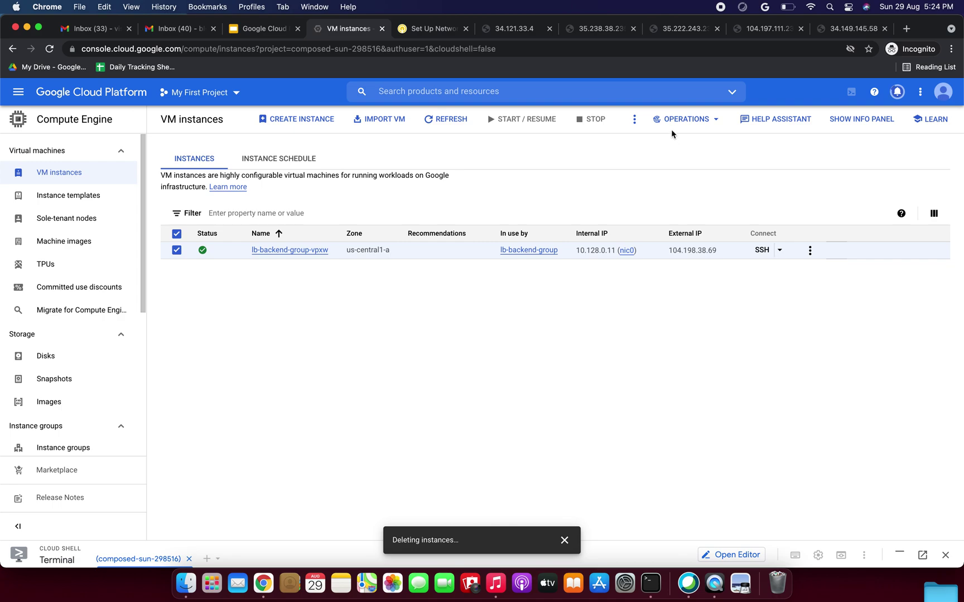
left_click(634, 119)
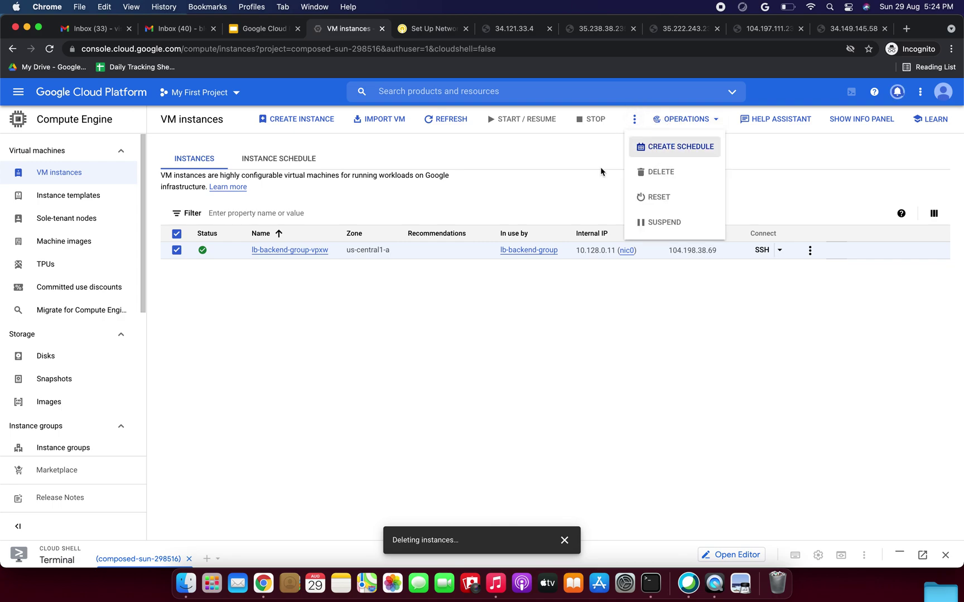
left_click(560, 173)
left_click(177, 251)
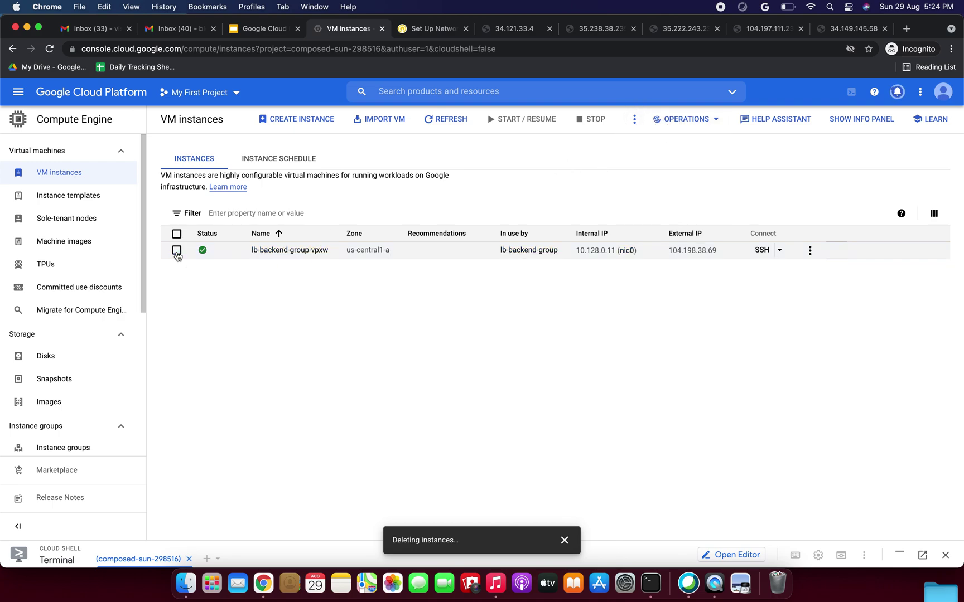
left_click(176, 254)
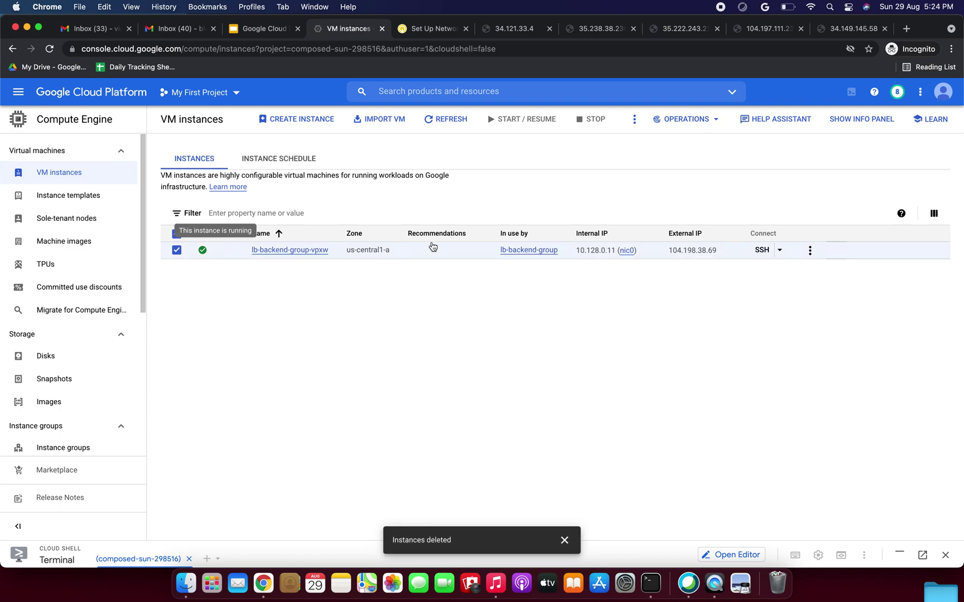
left_click(635, 119)
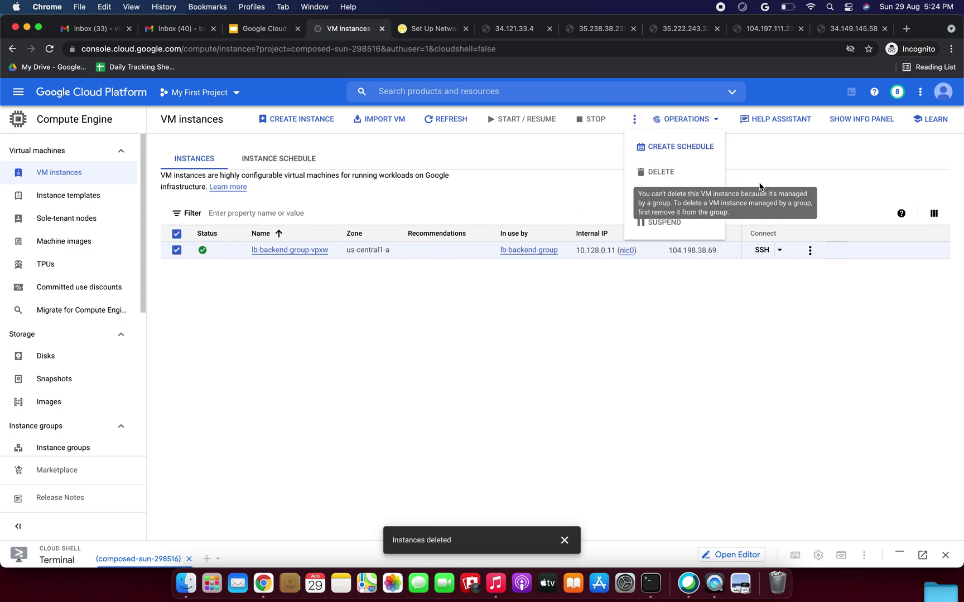
left_click(810, 254)
left_click(809, 251)
left_click(721, 342)
left_click(235, 295)
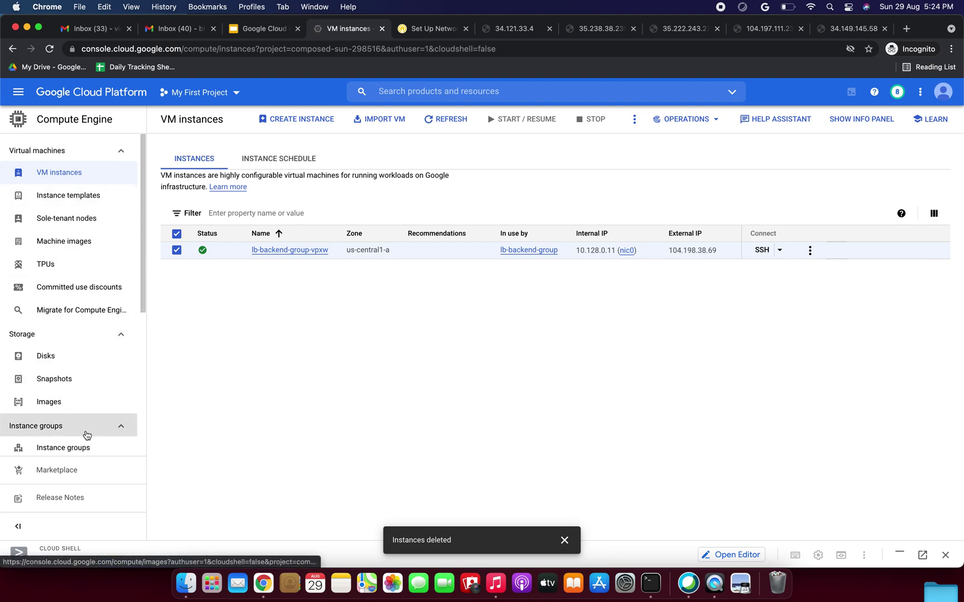
Delete the instance group lb-backend-group, confirming the deletion with the word "delete".
scroll(86, 435, "down", 5)
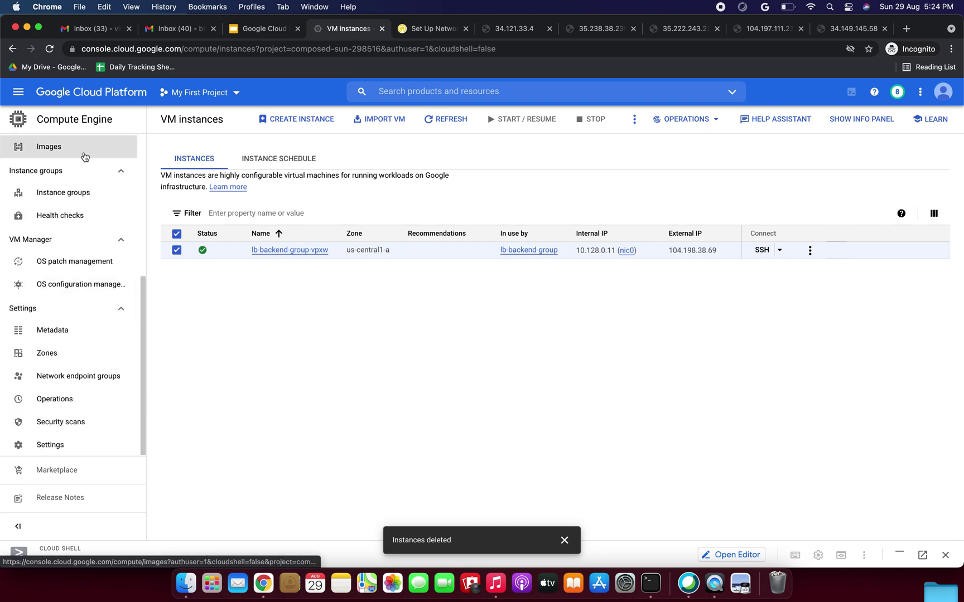
scroll(78, 279, "up", 5)
scroll(64, 393, "down", 2)
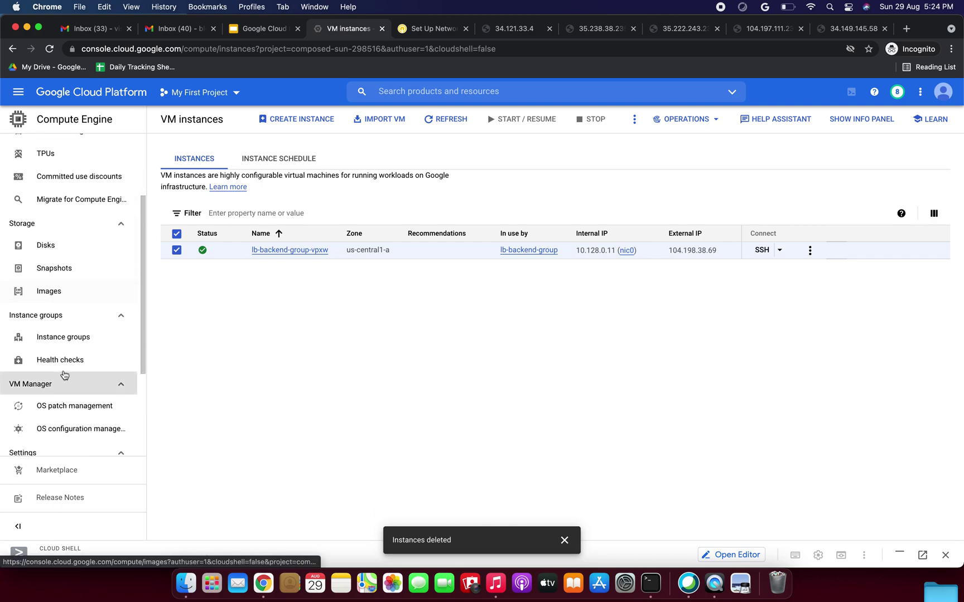
left_click(71, 337)
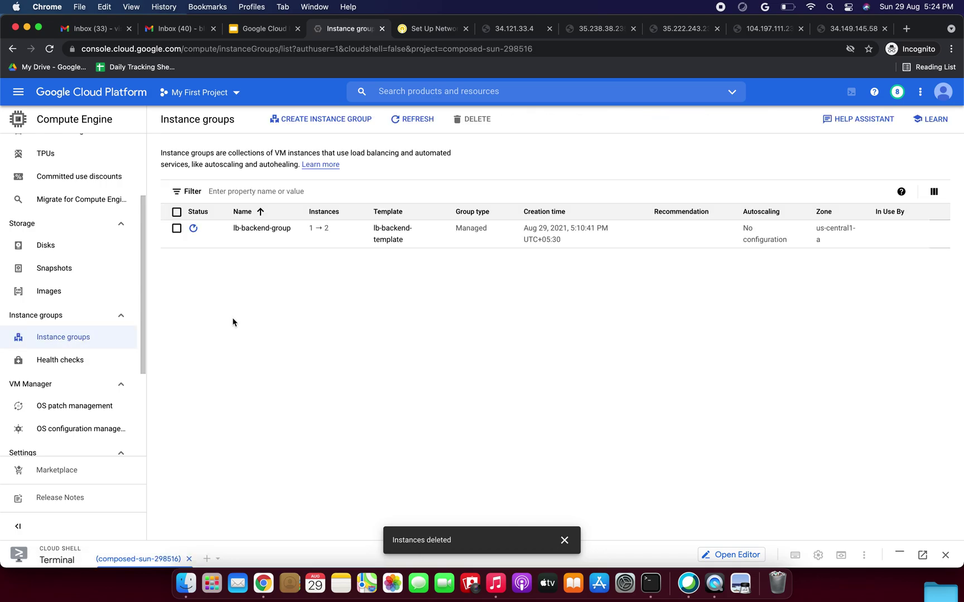
left_click(176, 228)
left_click(478, 120)
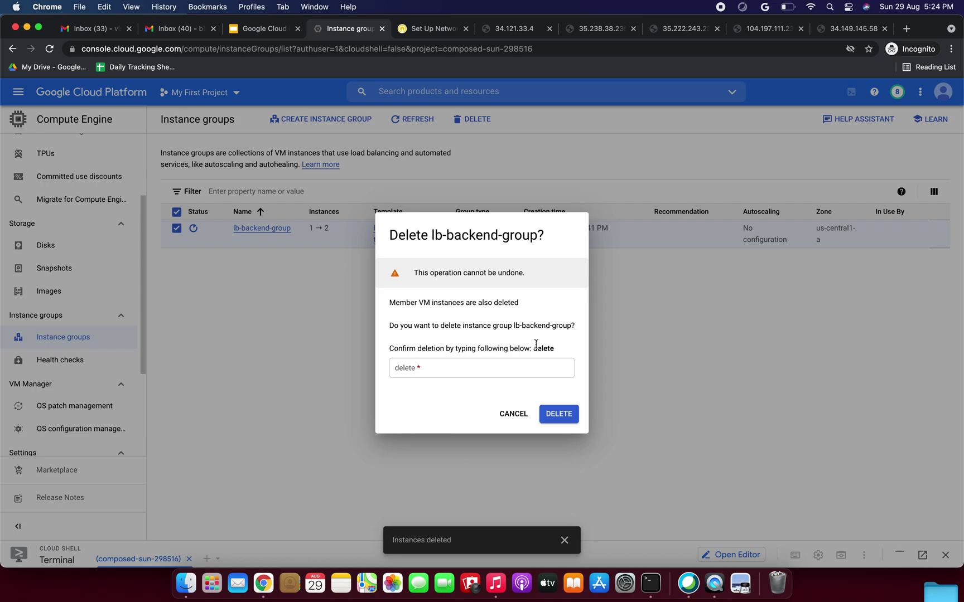
double_click(547, 350)
key("cmd+c")
left_click(480, 368)
key("cmd+v")
left_click(568, 420)
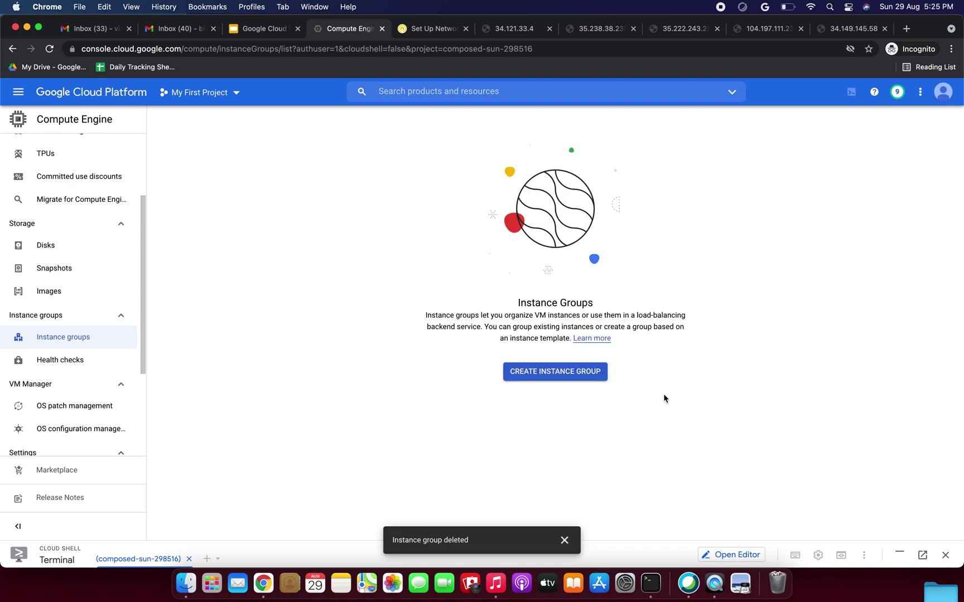
Check the Compute Engine health checks for leftover entries.
left_click(78, 359)
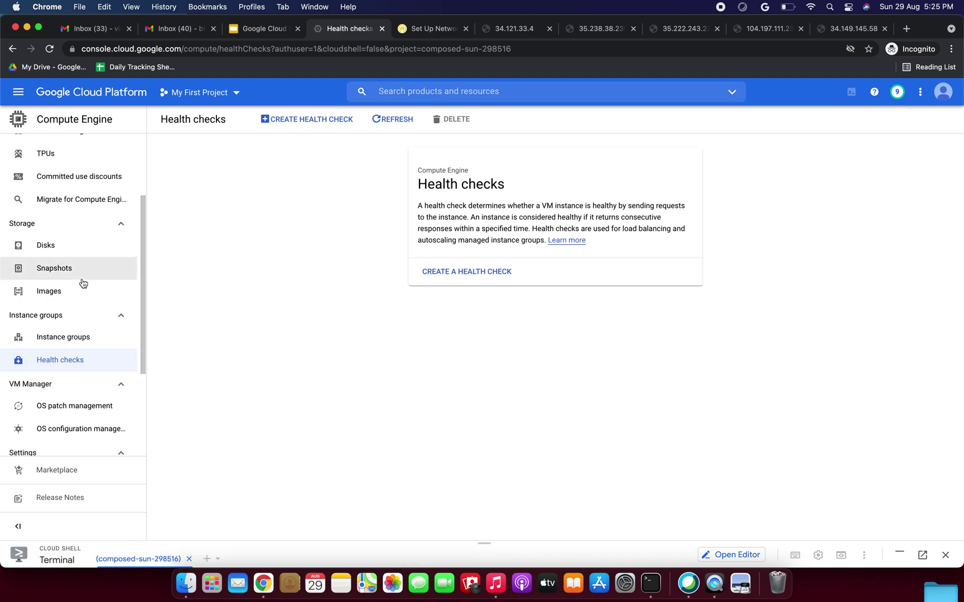
Retry deleting the VM instance lb-backend-group-vpxw from the Compute Engine VM instances.
scroll(63, 222, "up", 3)
left_click(59, 173)
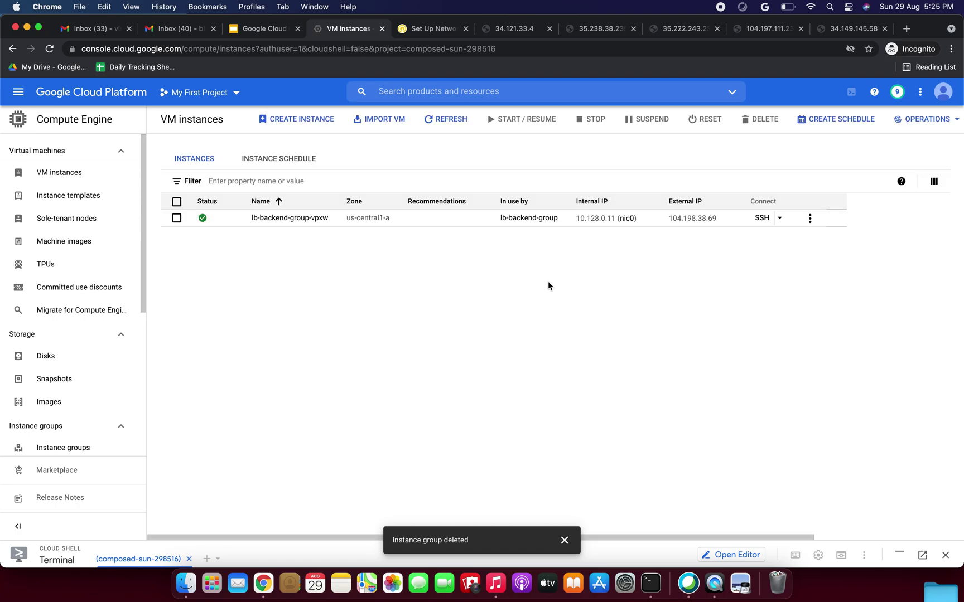
left_click(176, 250)
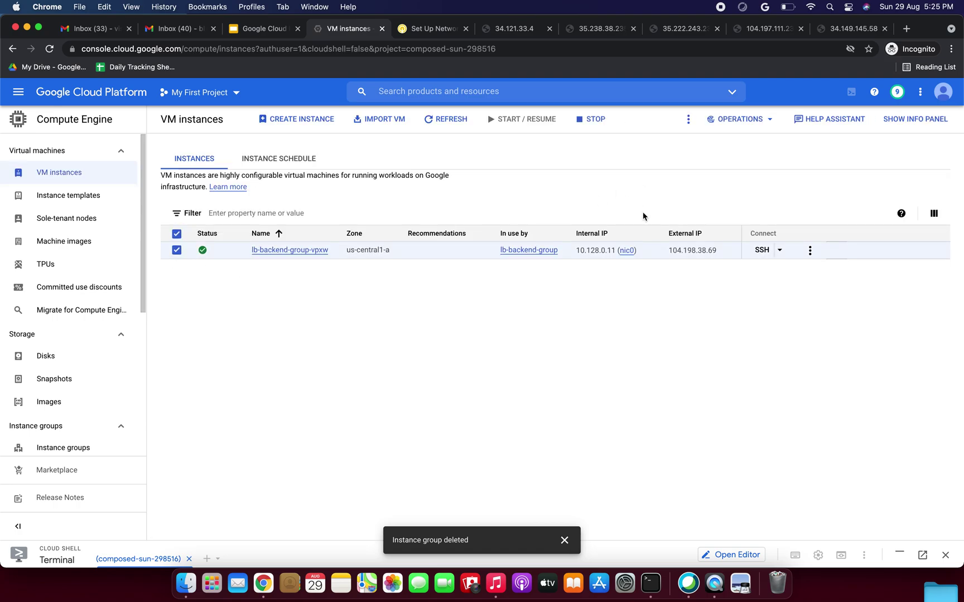
left_click(688, 119)
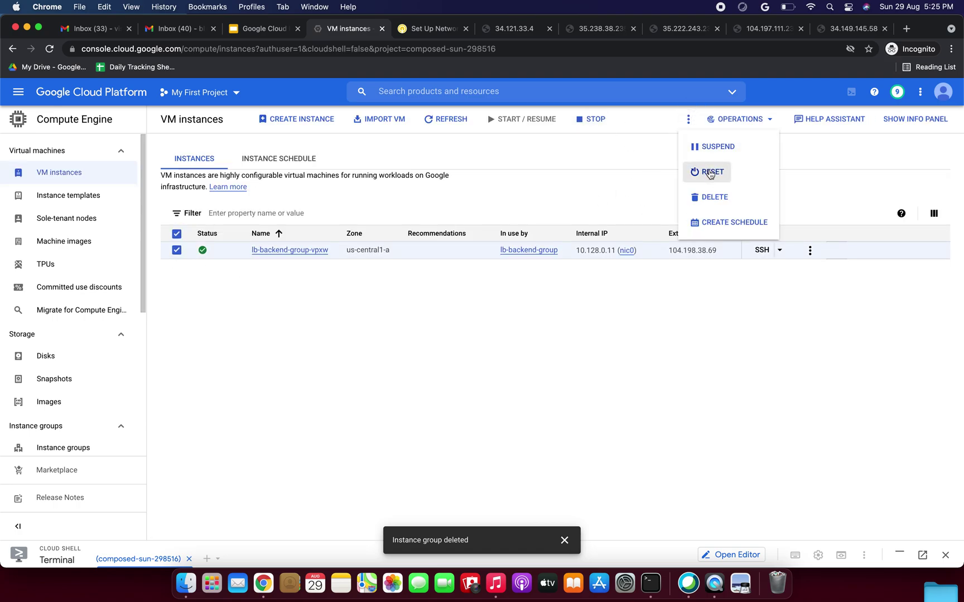
left_click(710, 198)
left_click(611, 364)
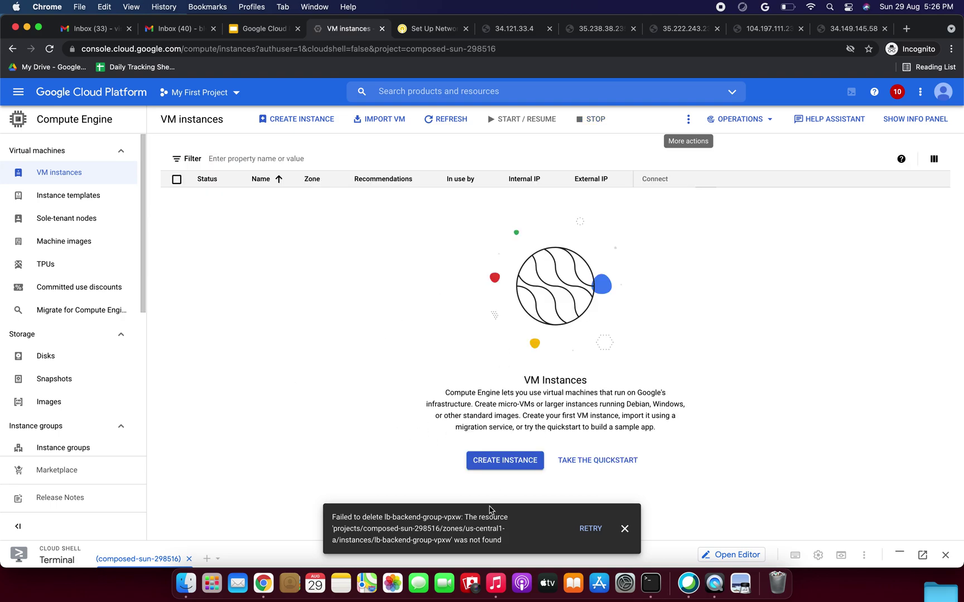
Delete the instance template lb-backend-template from Compute Engine.
left_click(92, 198)
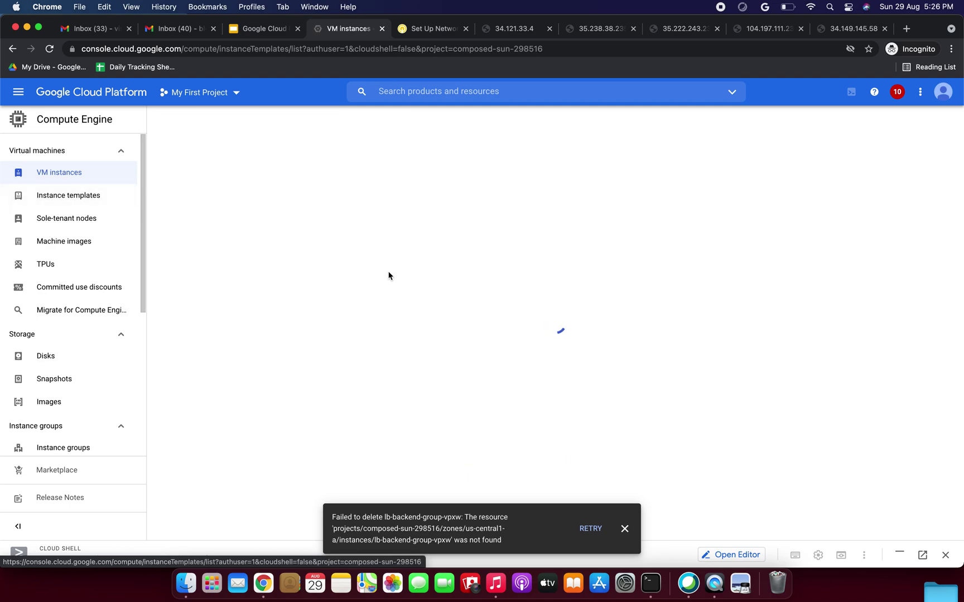
left_click(176, 228)
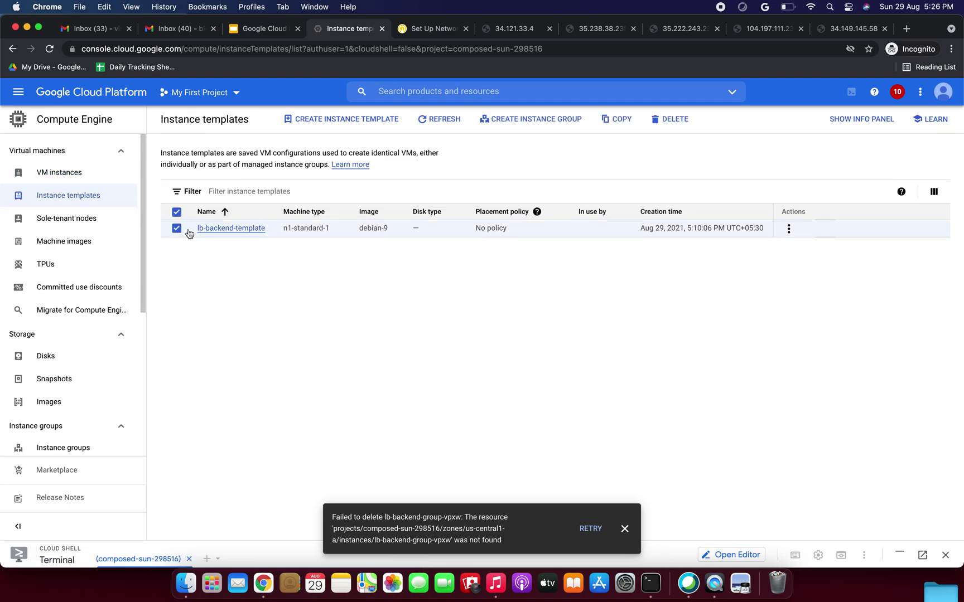
left_click(788, 230)
left_click(814, 285)
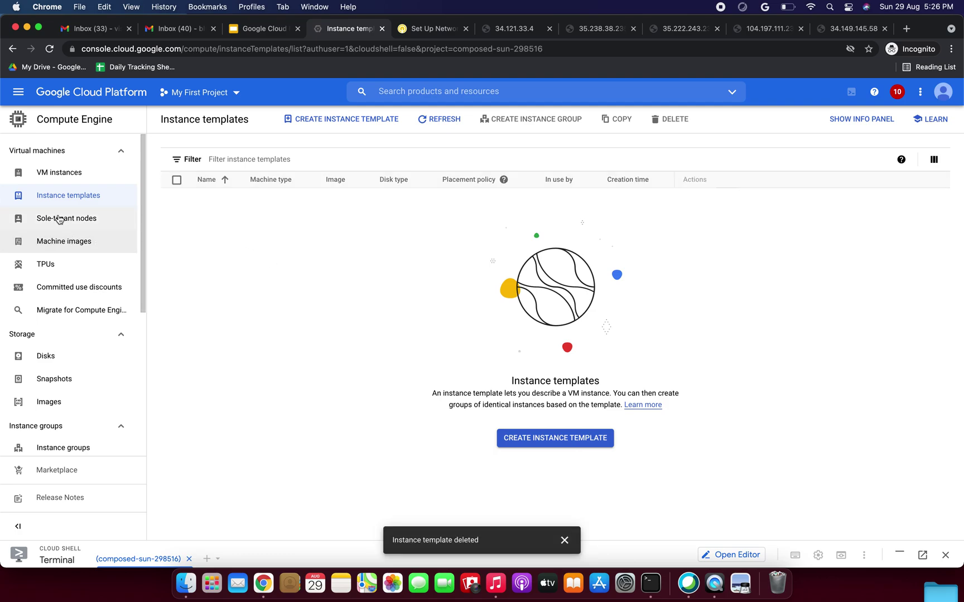
Release the static external IP addresses lb-ipv4-1 and network-lb-ip-1 in the VPC network section.
left_click(16, 95)
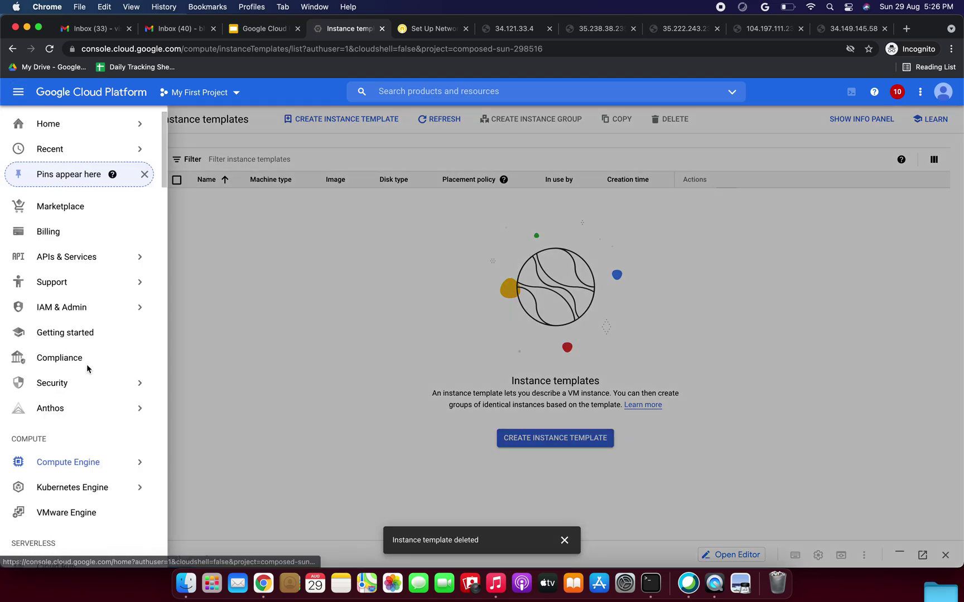
scroll(79, 479, "down", 6)
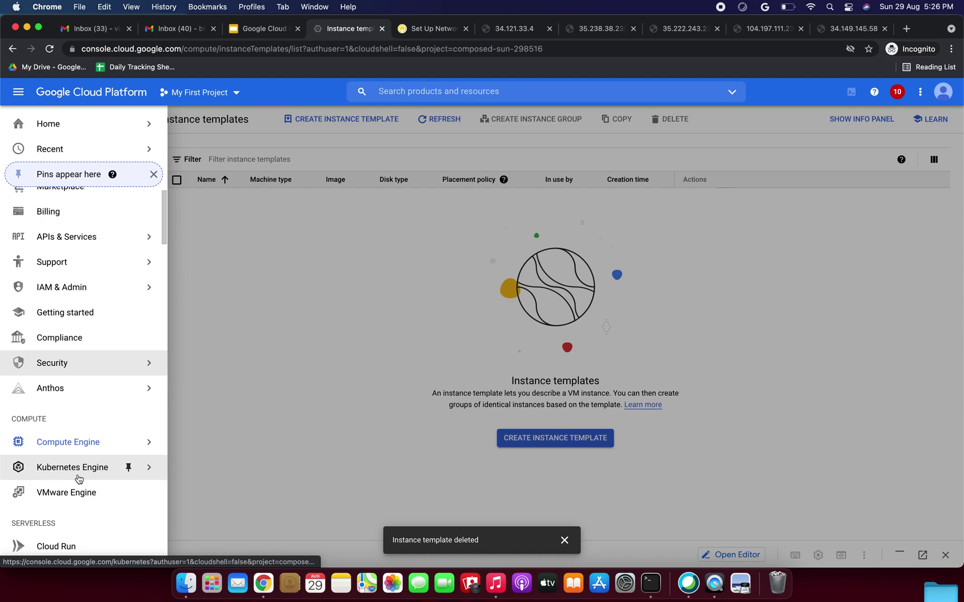
scroll(79, 478, "down", 8)
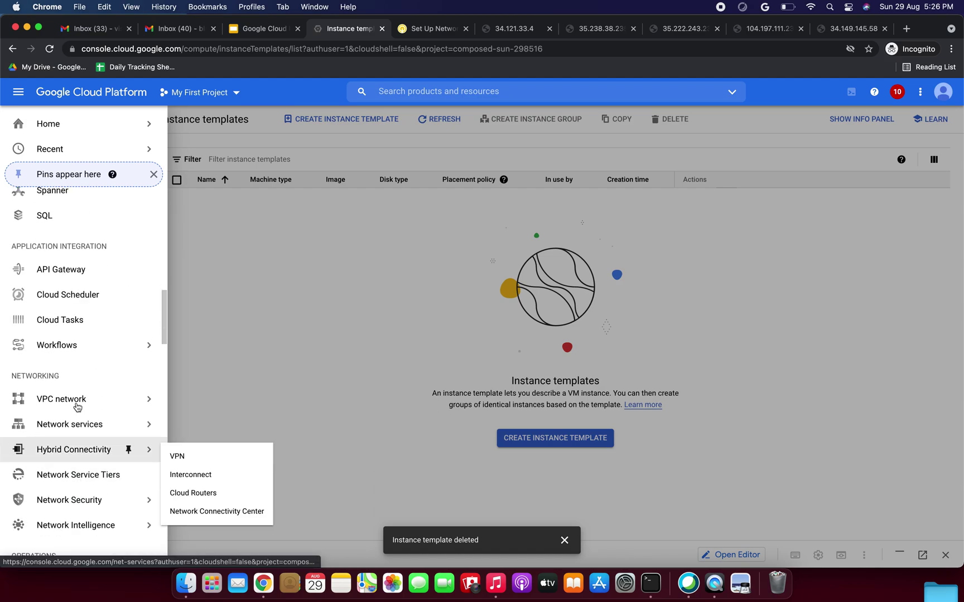
mouse_move(76, 402)
left_click(128, 399)
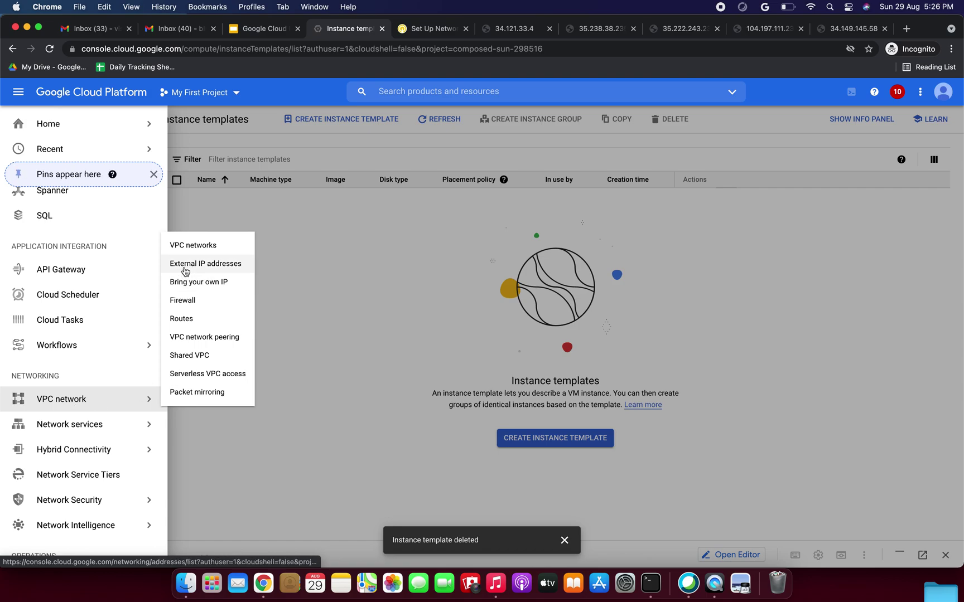
left_click(185, 270)
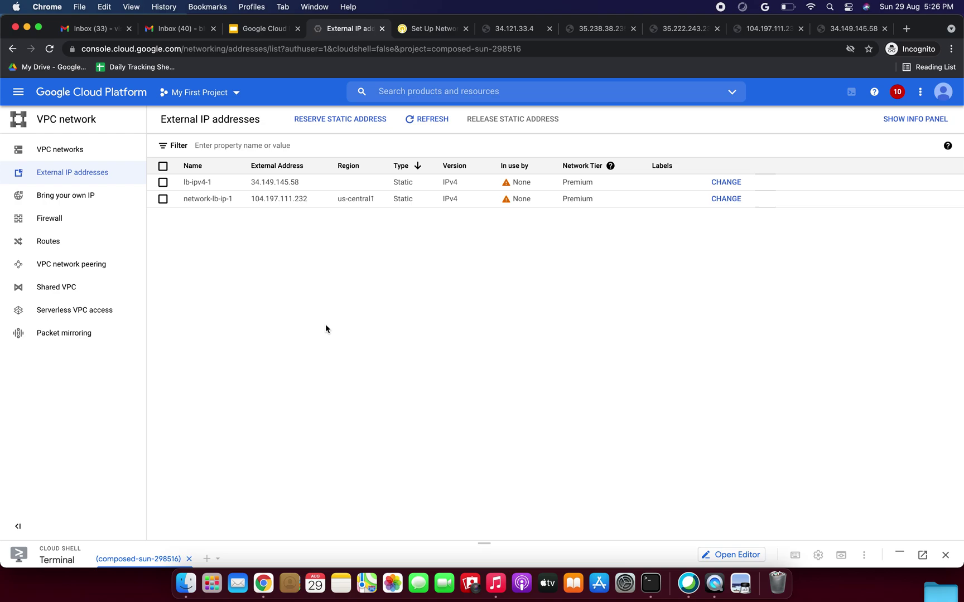
left_click(162, 166)
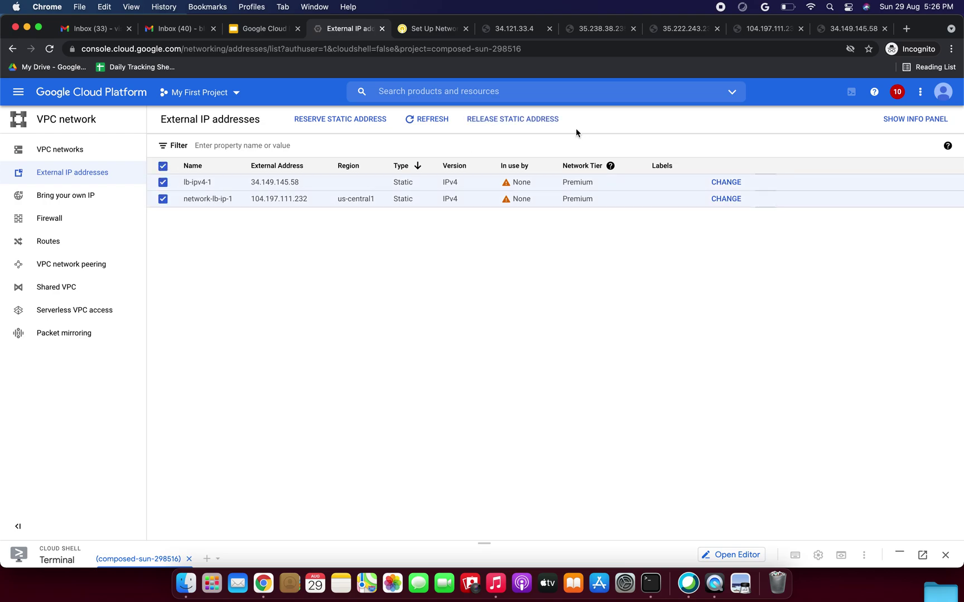
left_click(531, 120)
left_click(536, 358)
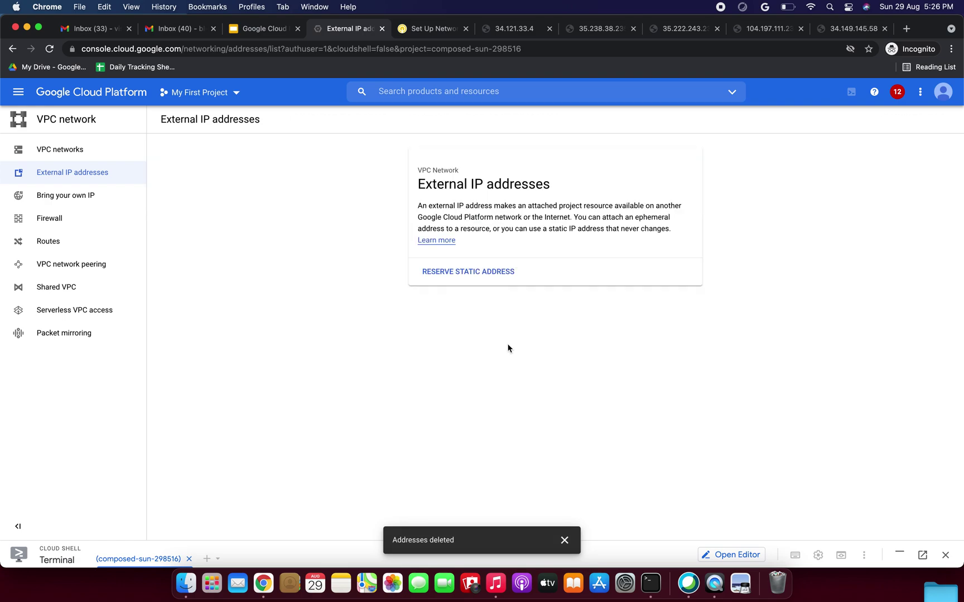
Delete the VPC firewall rules fw-allow-health-check and www-firewall-network-lb.
left_click(85, 158)
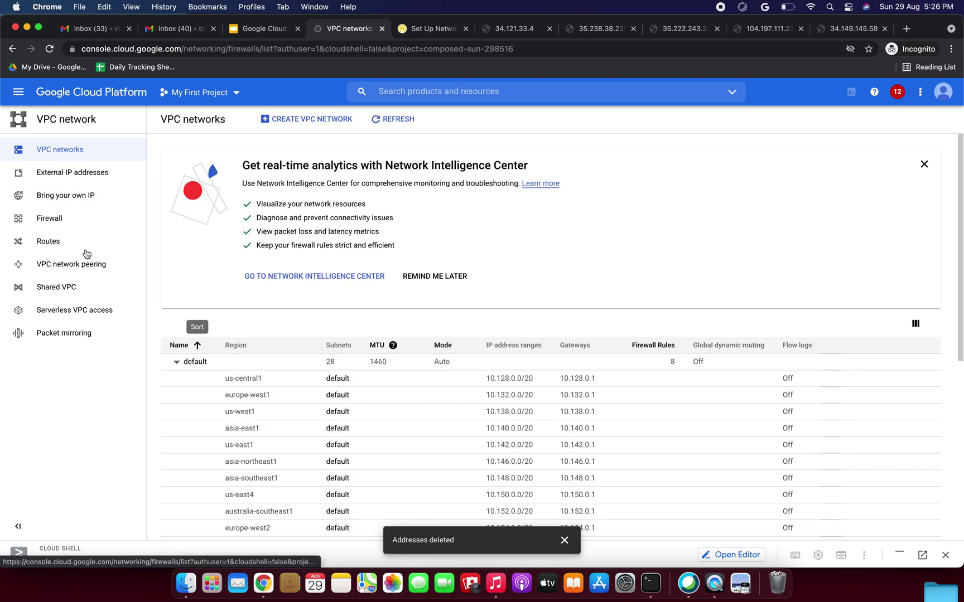
left_click(62, 220)
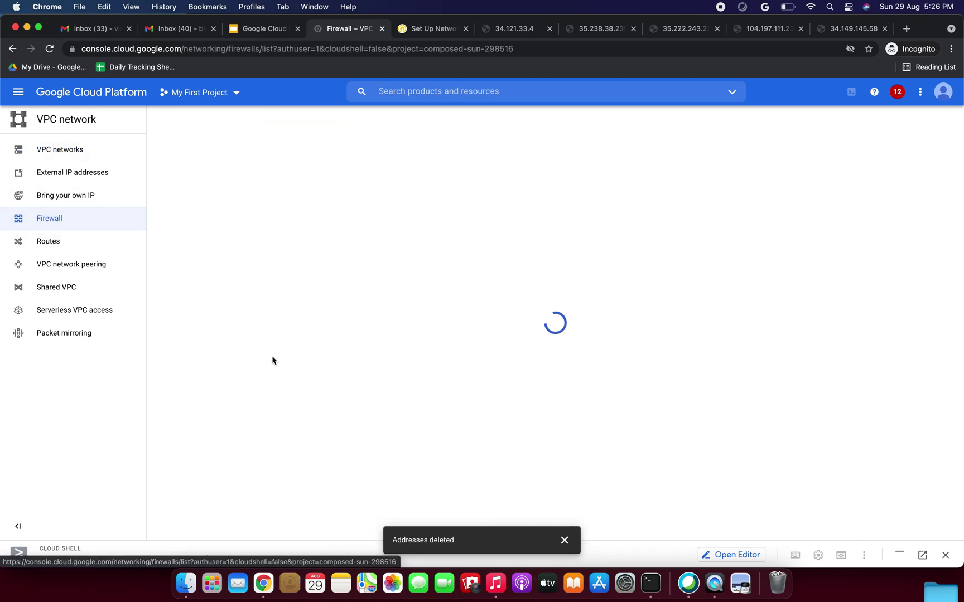
scroll(215, 446, "down", 5)
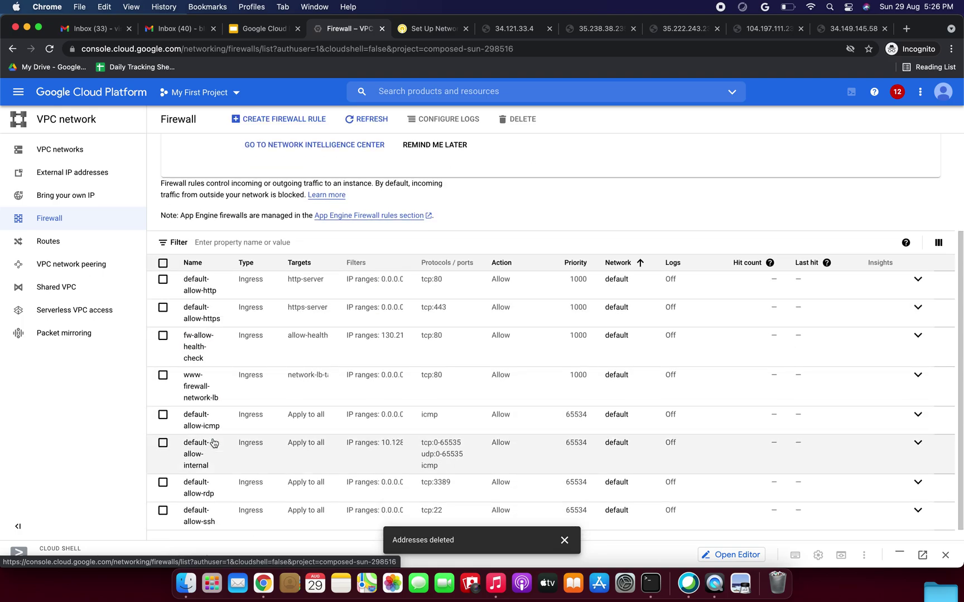
left_click(163, 325)
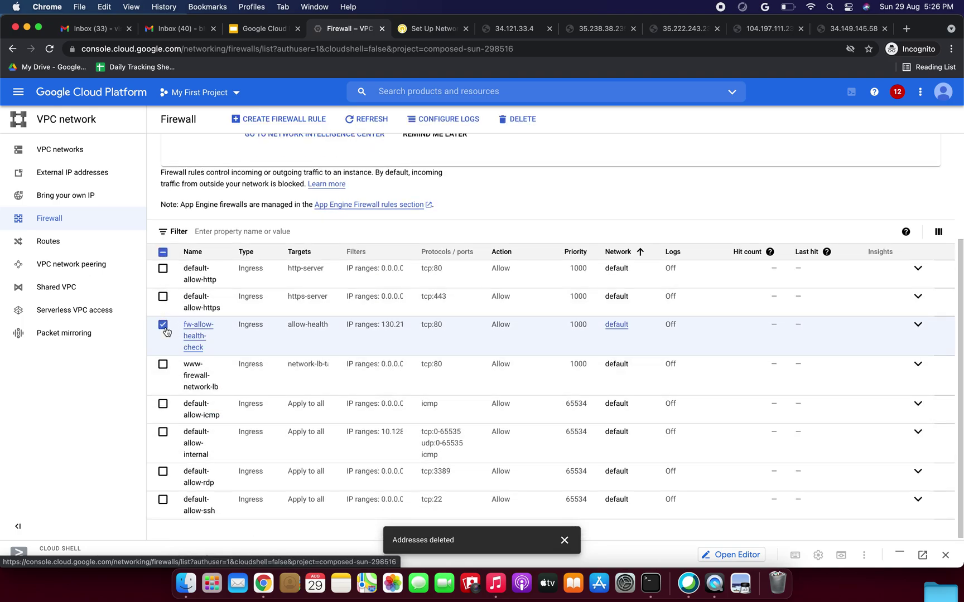
left_click(163, 365)
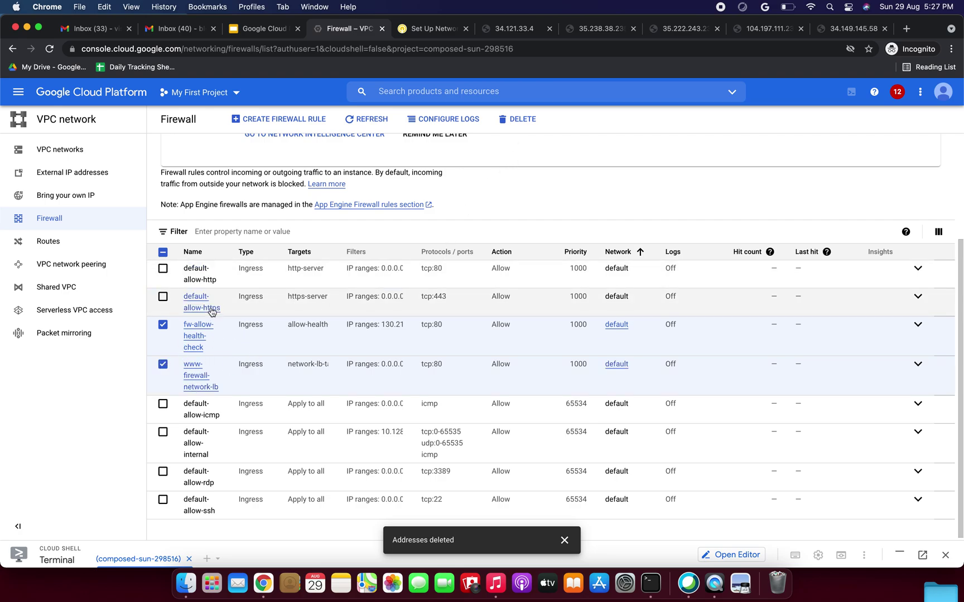
left_click(516, 118)
left_click(543, 359)
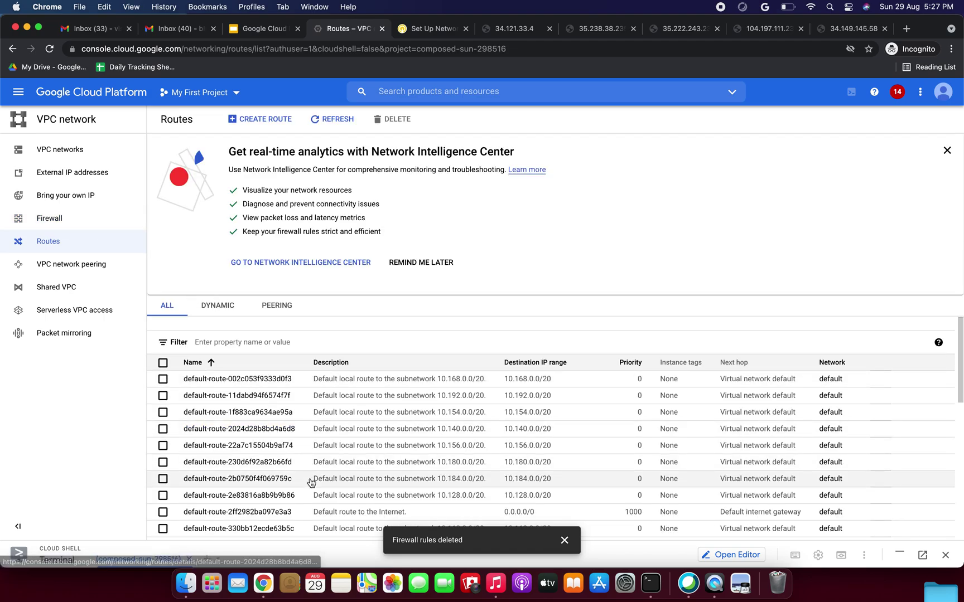
Check the VPC routes, firewall rules and networks for leftover demo resources.
scroll(312, 484, "down", 5)
scroll(312, 484, "up", 5)
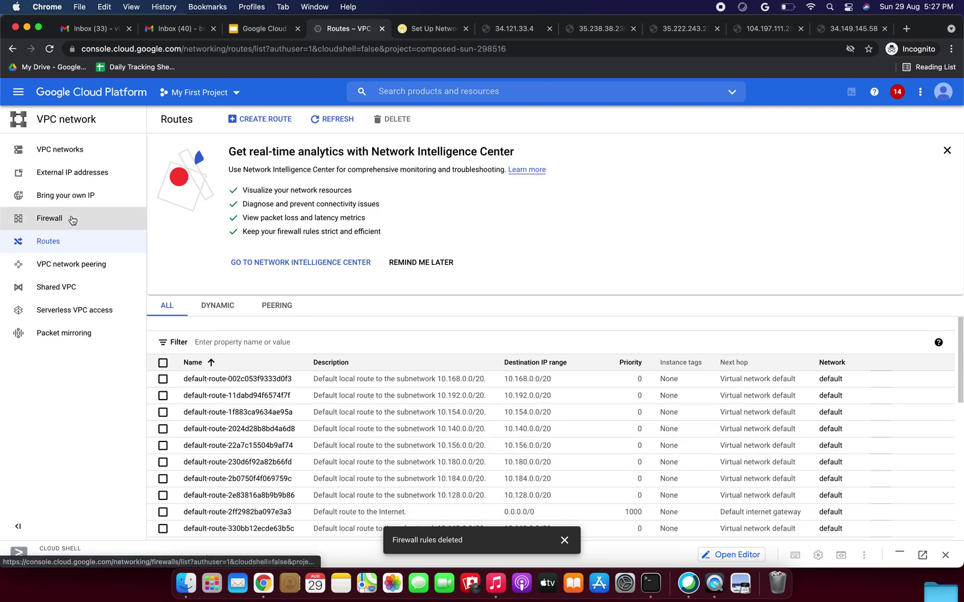
left_click(71, 218)
left_click(62, 153)
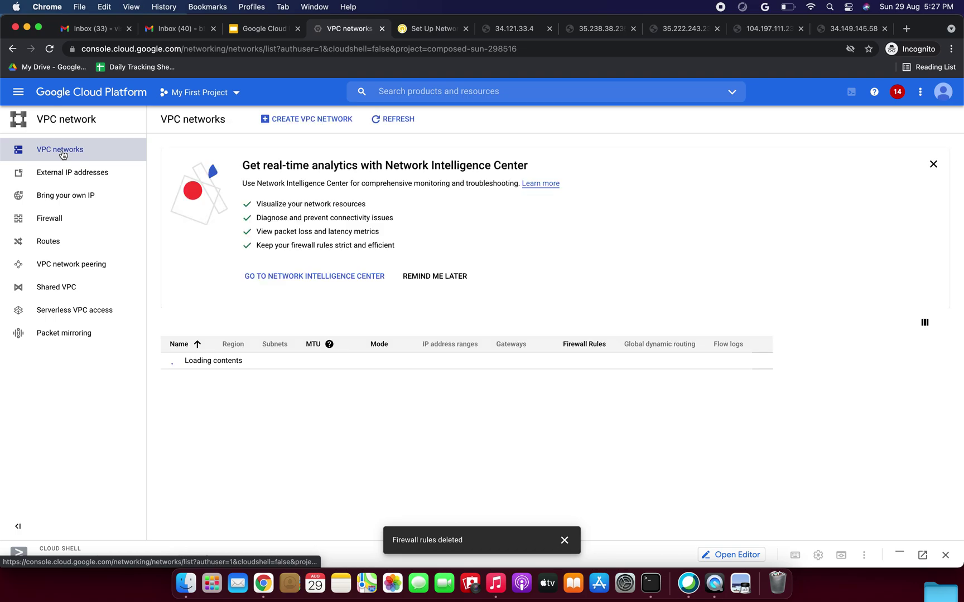
left_click(18, 91)
left_click(60, 123)
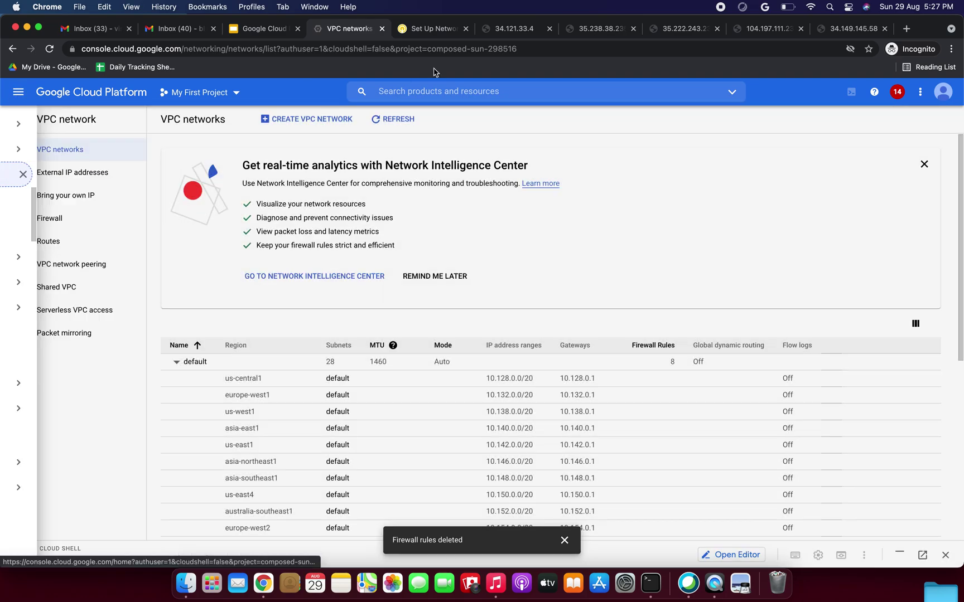
Switch to the Google Slides deck "Google Cloud Platform 2021" and present the slide comparing HTTP(S) and TCP load balancing.
left_click(417, 31)
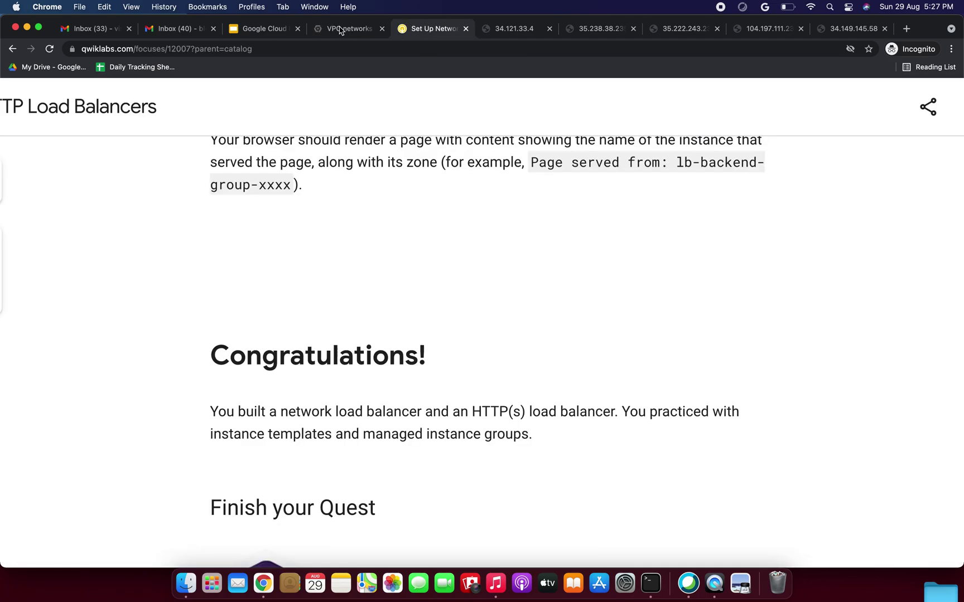
left_click(262, 28)
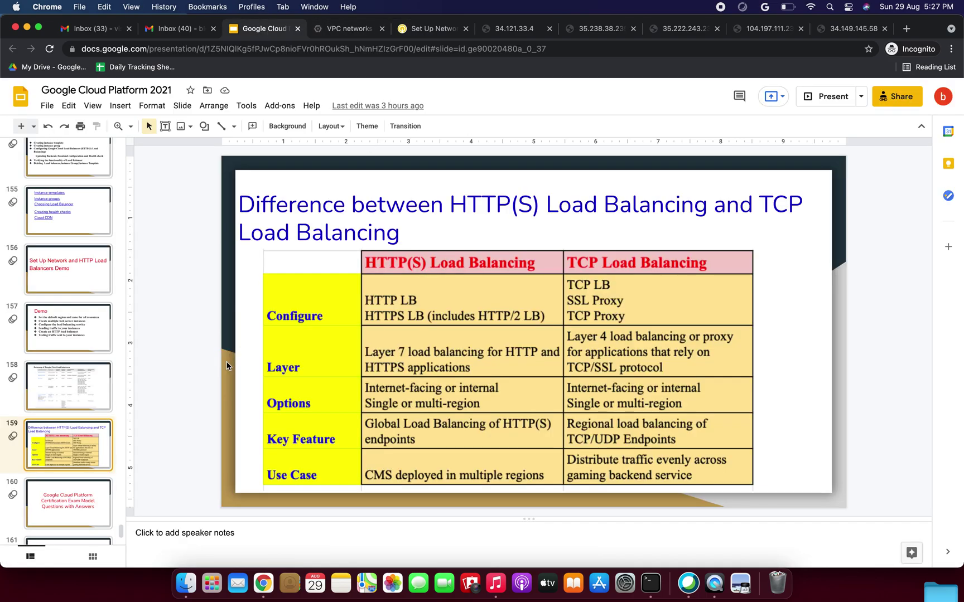
left_click(824, 96)
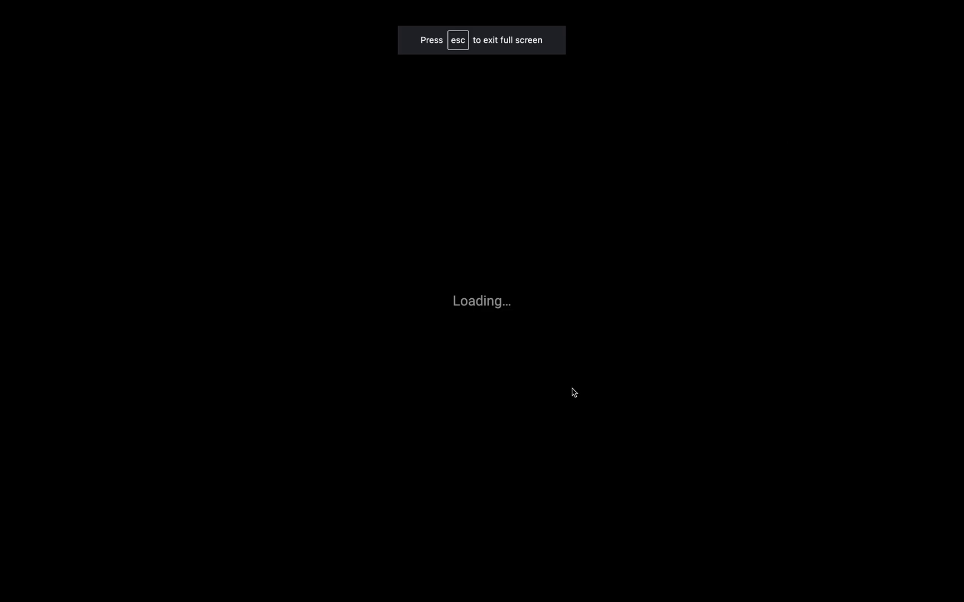